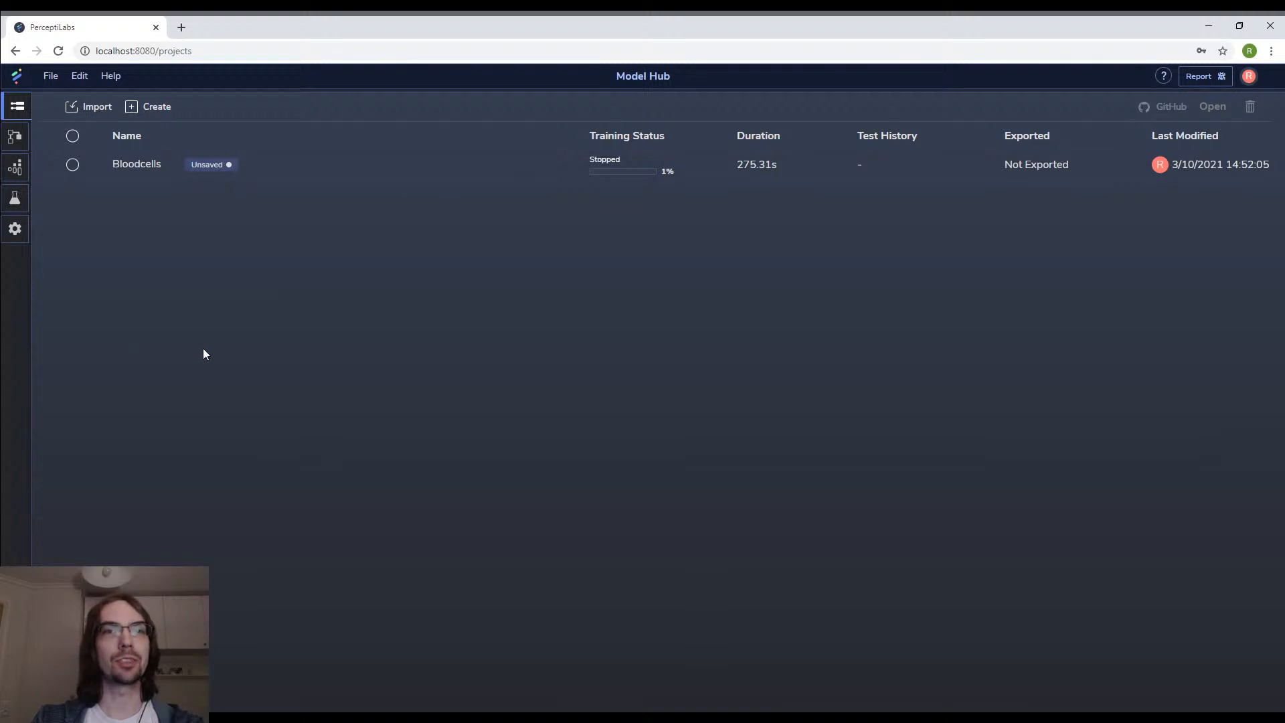
Step: Start a new model and load data.csv from the PereptiLabsPlatform/Data/mnist_small folder as its dataset
left_click(157, 108)
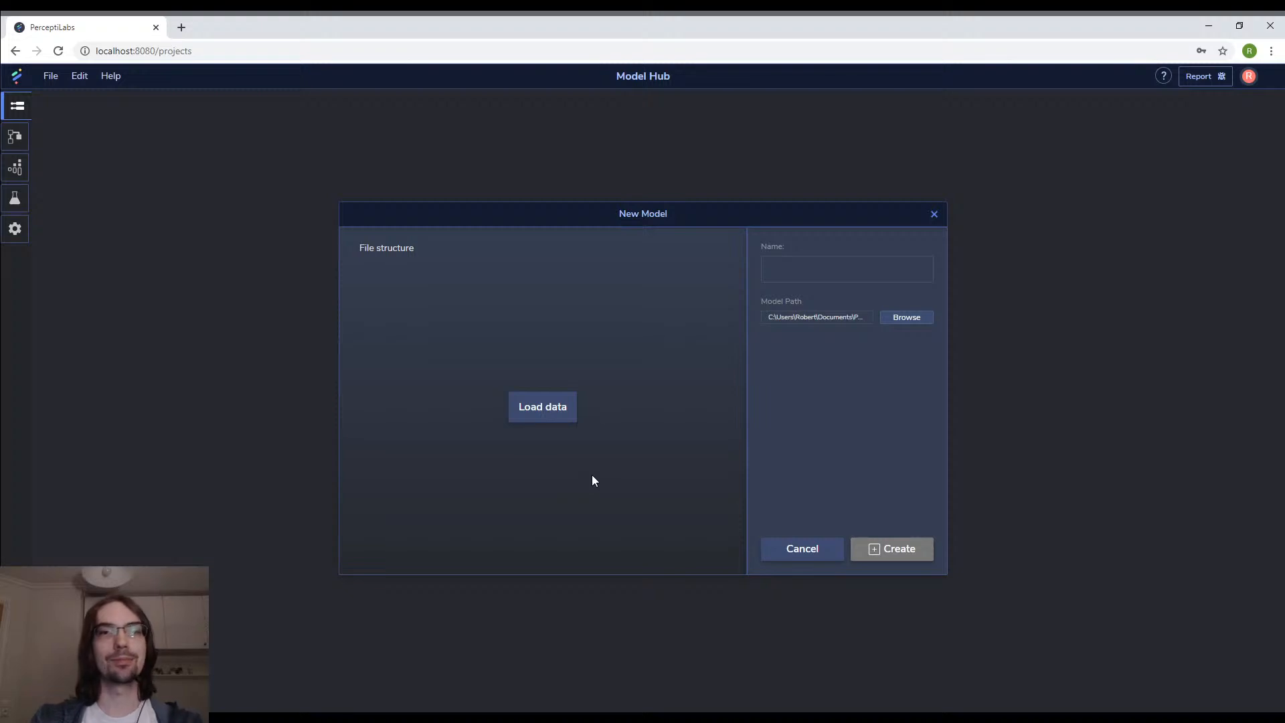
left_click(546, 415)
left_click(703, 322)
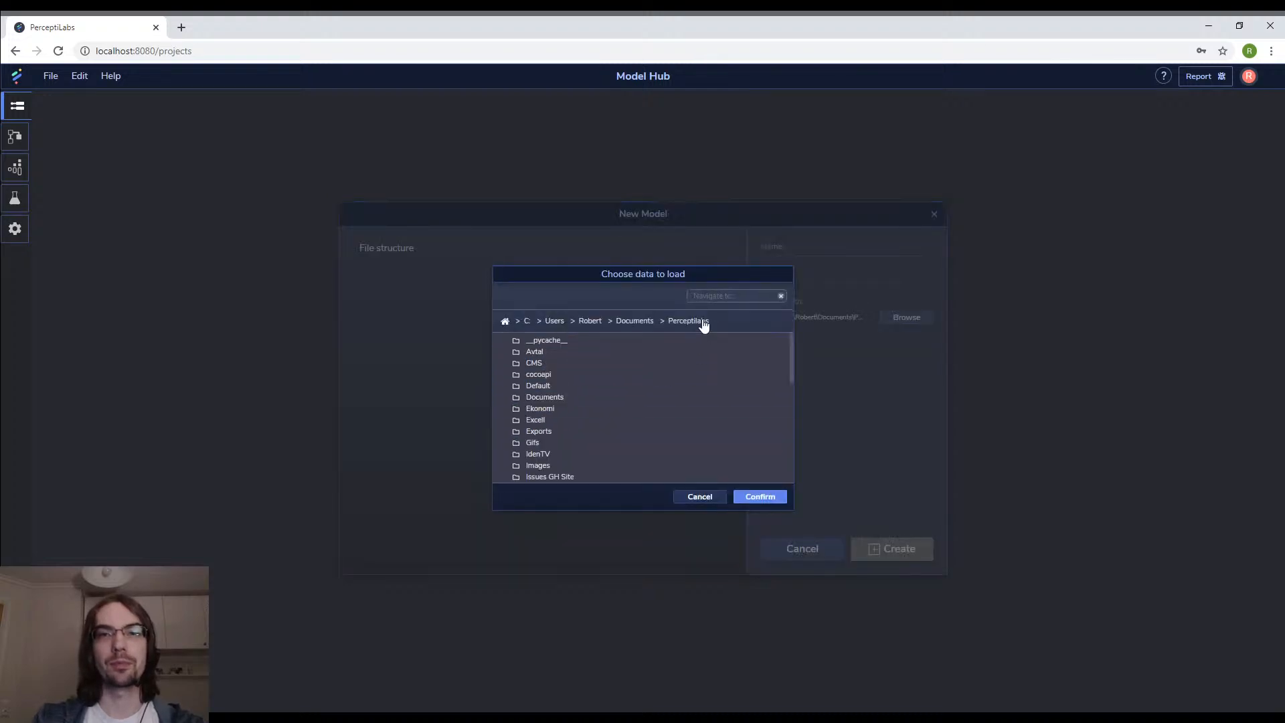
scroll(569, 417, "down", 1)
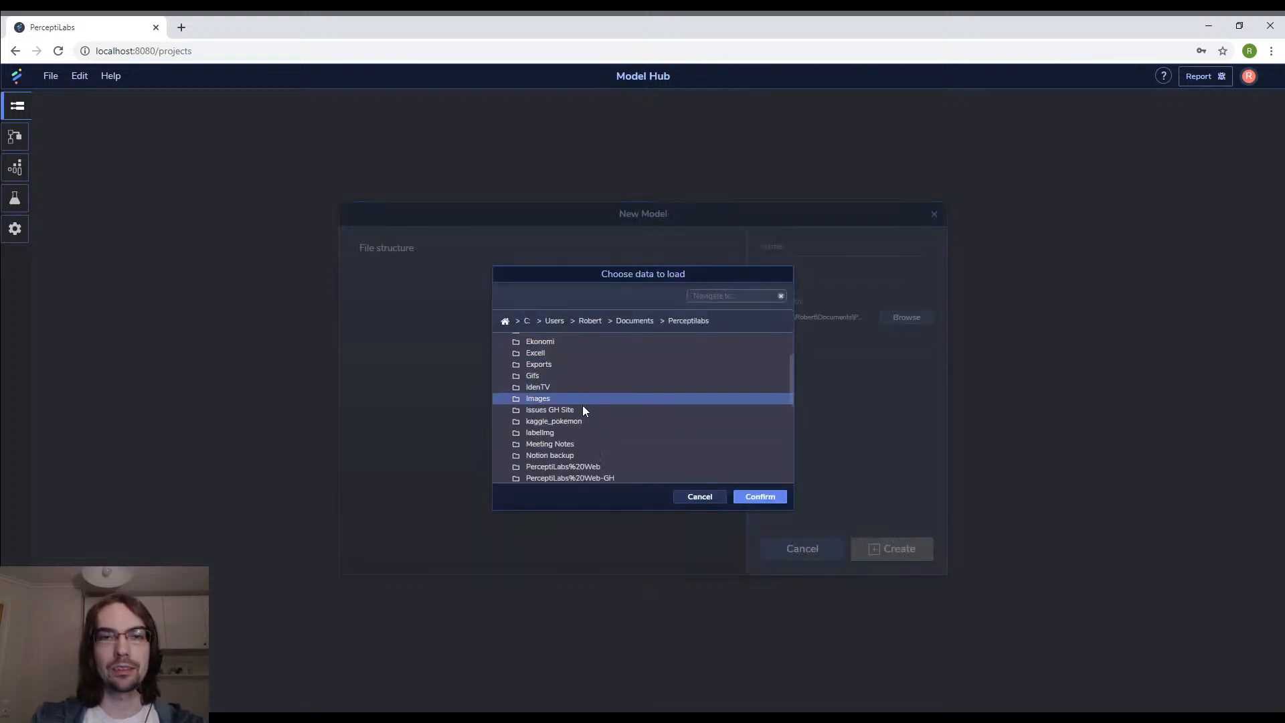
scroll(583, 404, "down", 1)
double_click(597, 431)
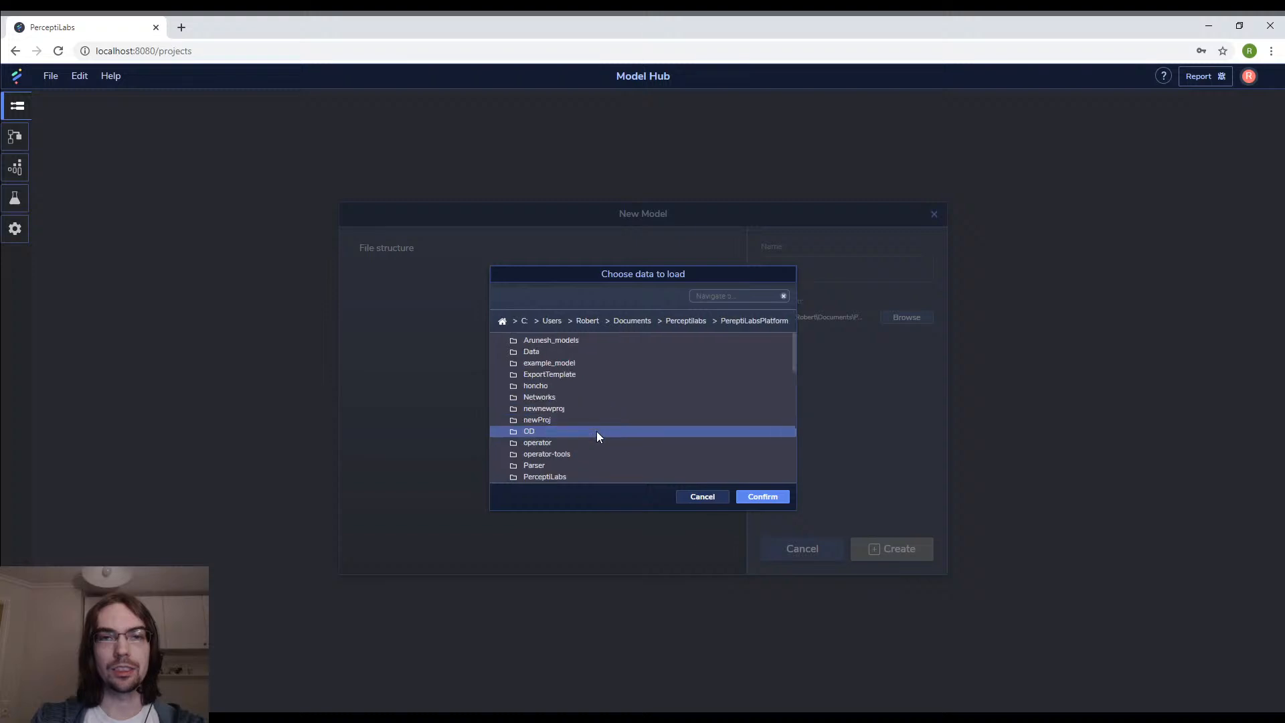
double_click(580, 350)
scroll(585, 395, "down", 2)
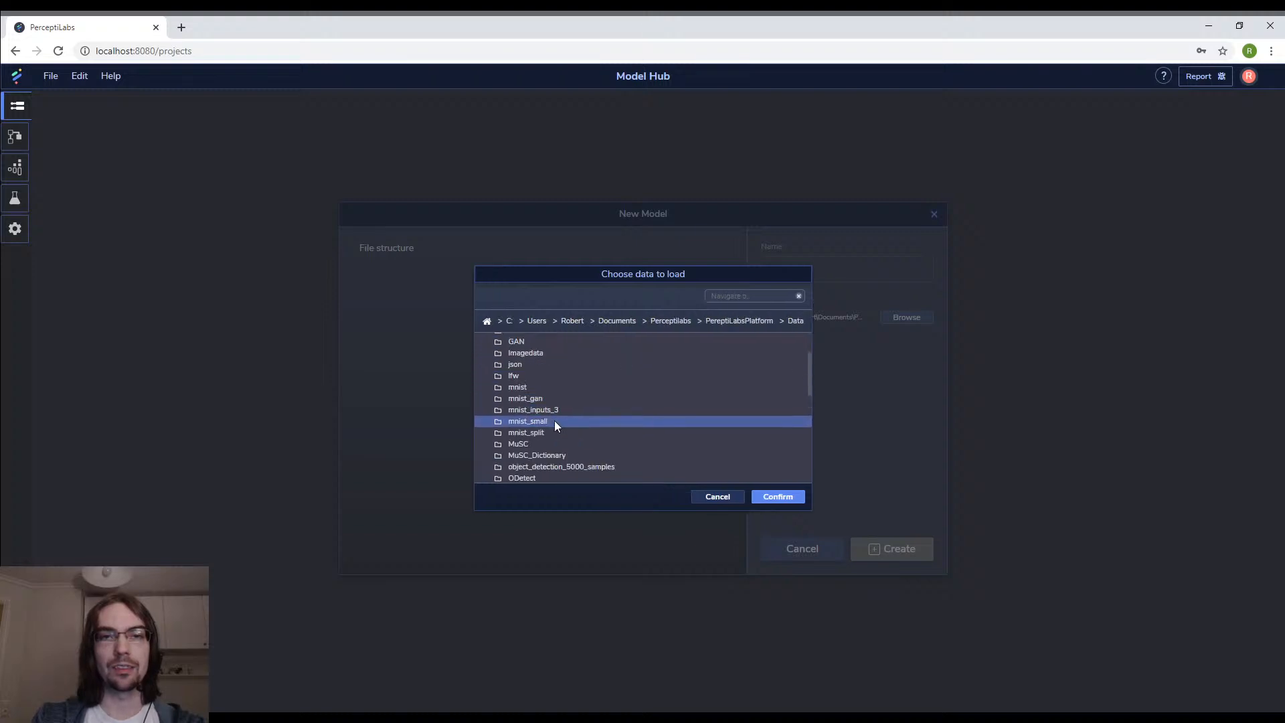
double_click(555, 420)
left_click(540, 353)
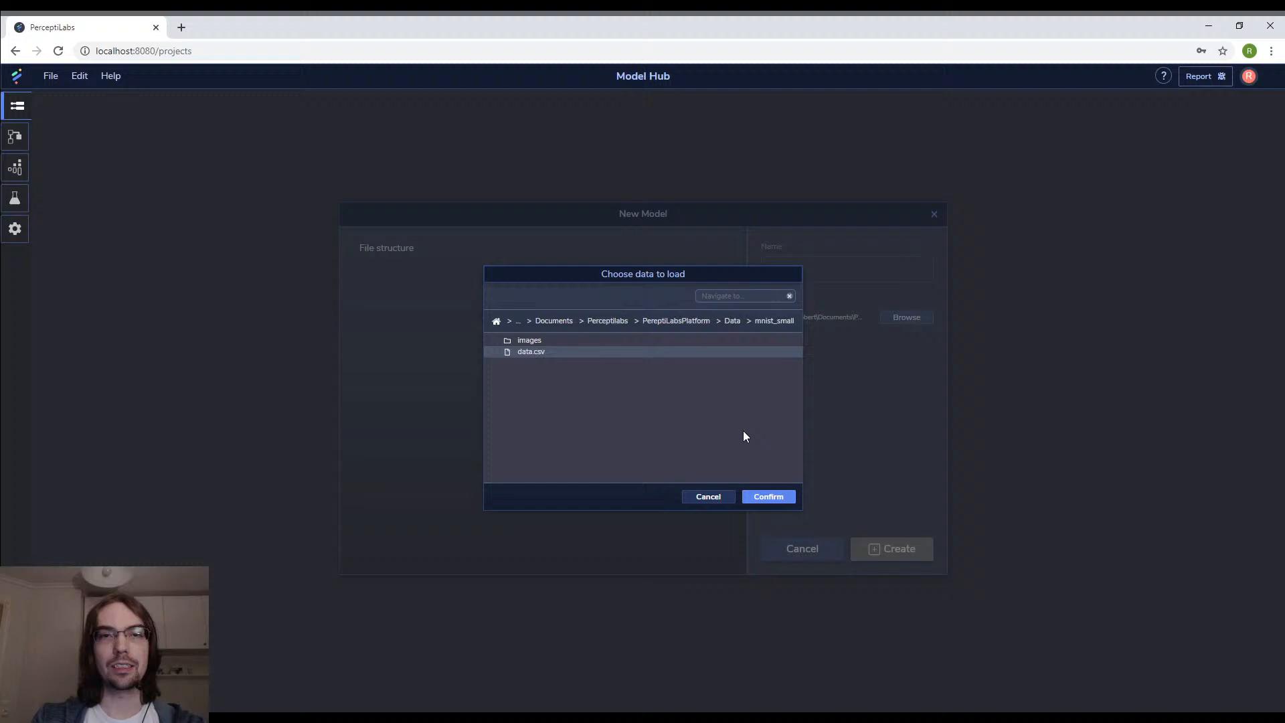
left_click(767, 496)
Step: Assign the image_path column as Input and the target column as Output
left_click(456, 393)
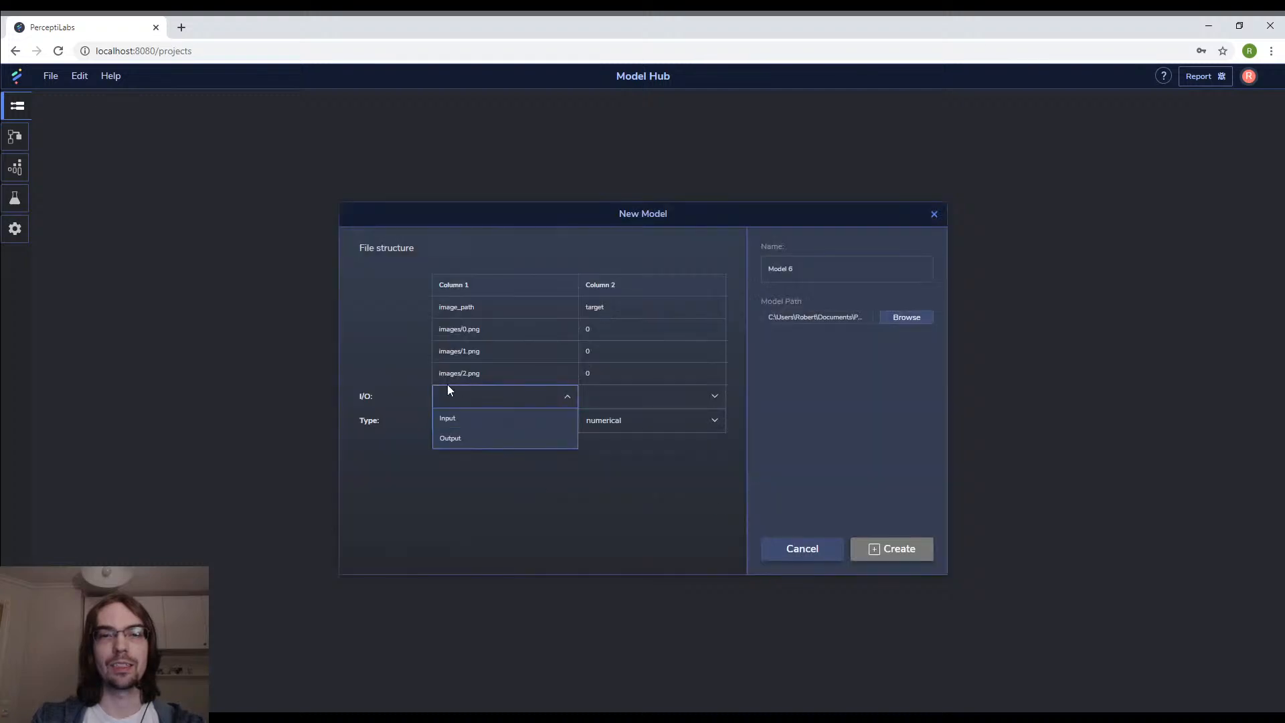
left_click(537, 394)
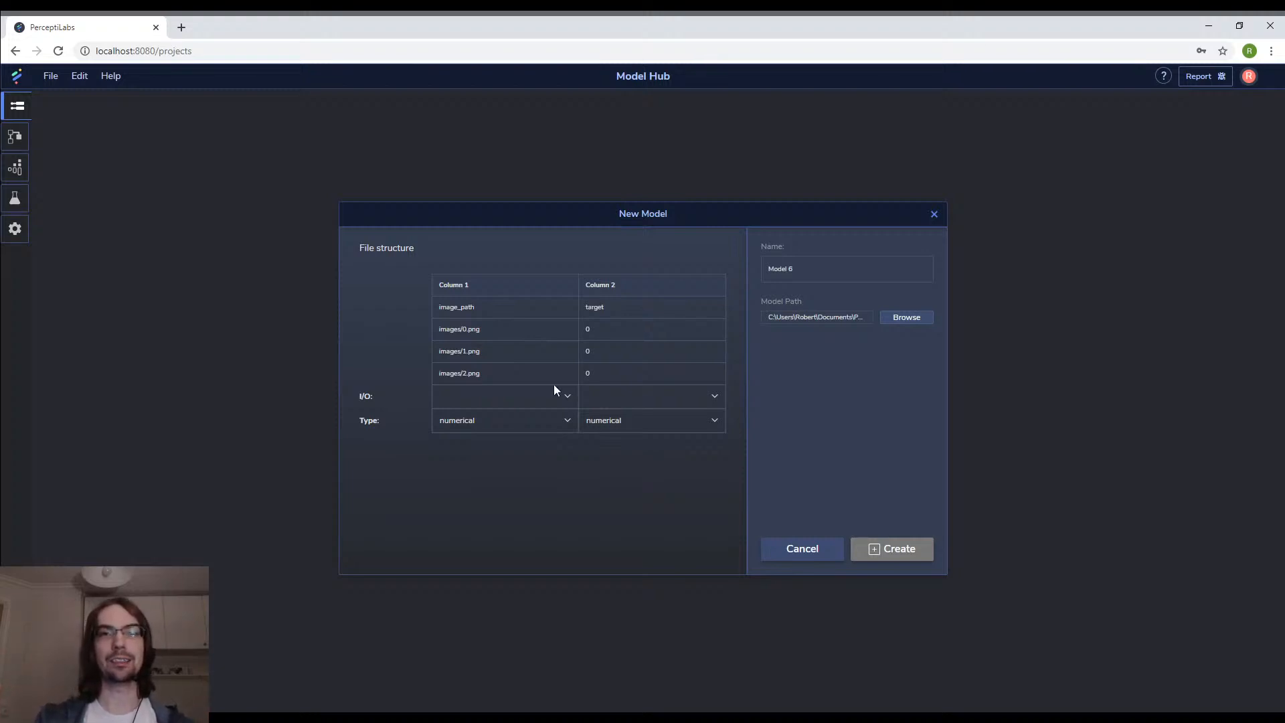
left_click(476, 402)
left_click(471, 418)
left_click(648, 402)
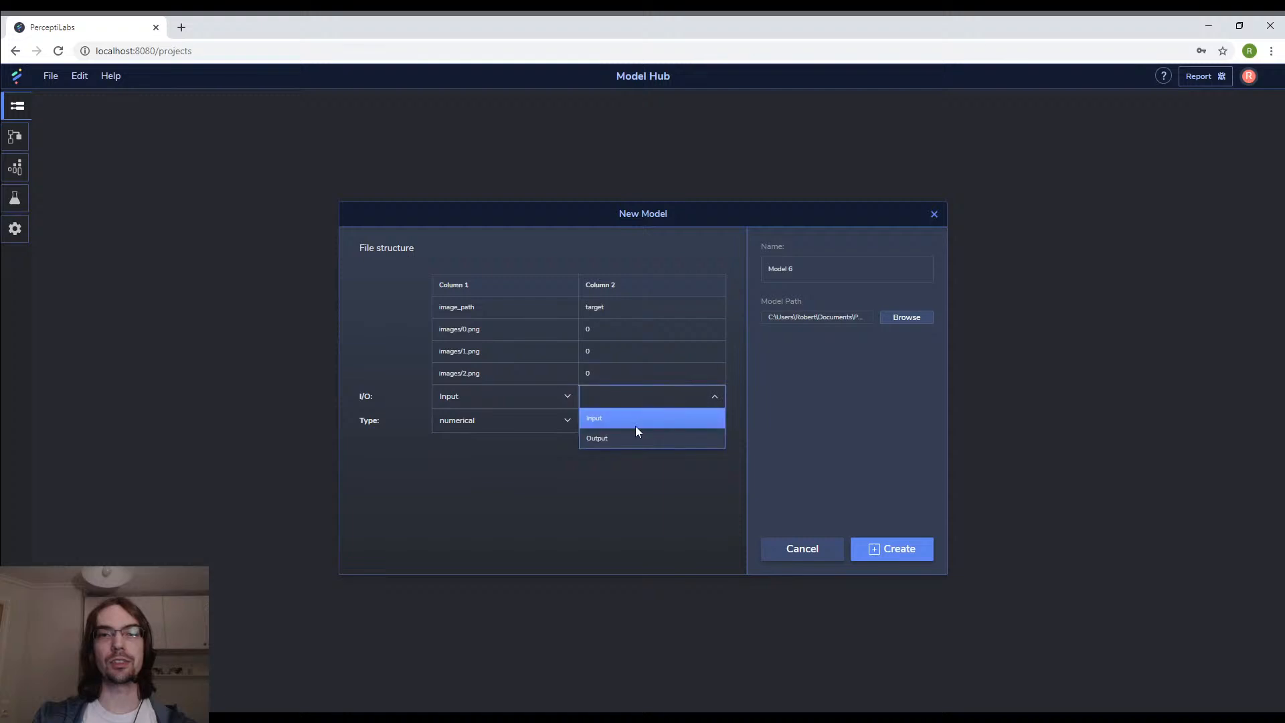
left_click(629, 438)
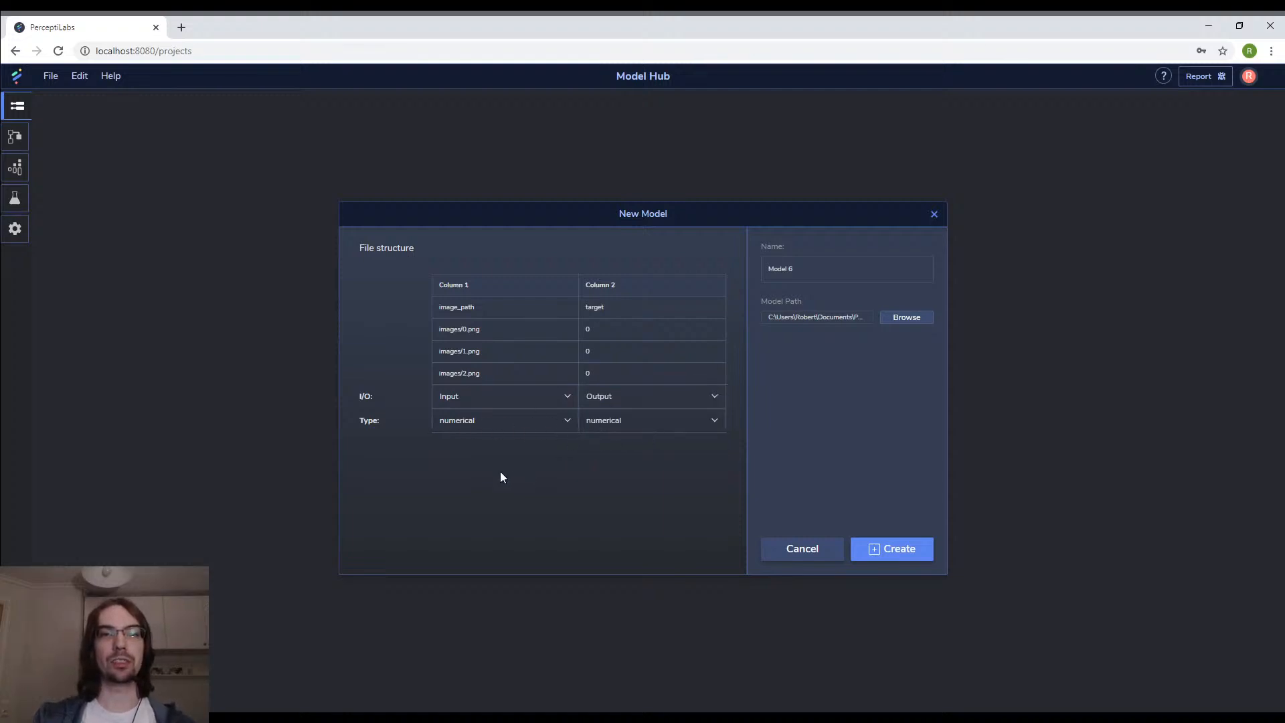
Step: Set the image_path column's data type to image and create the model
left_click(496, 423)
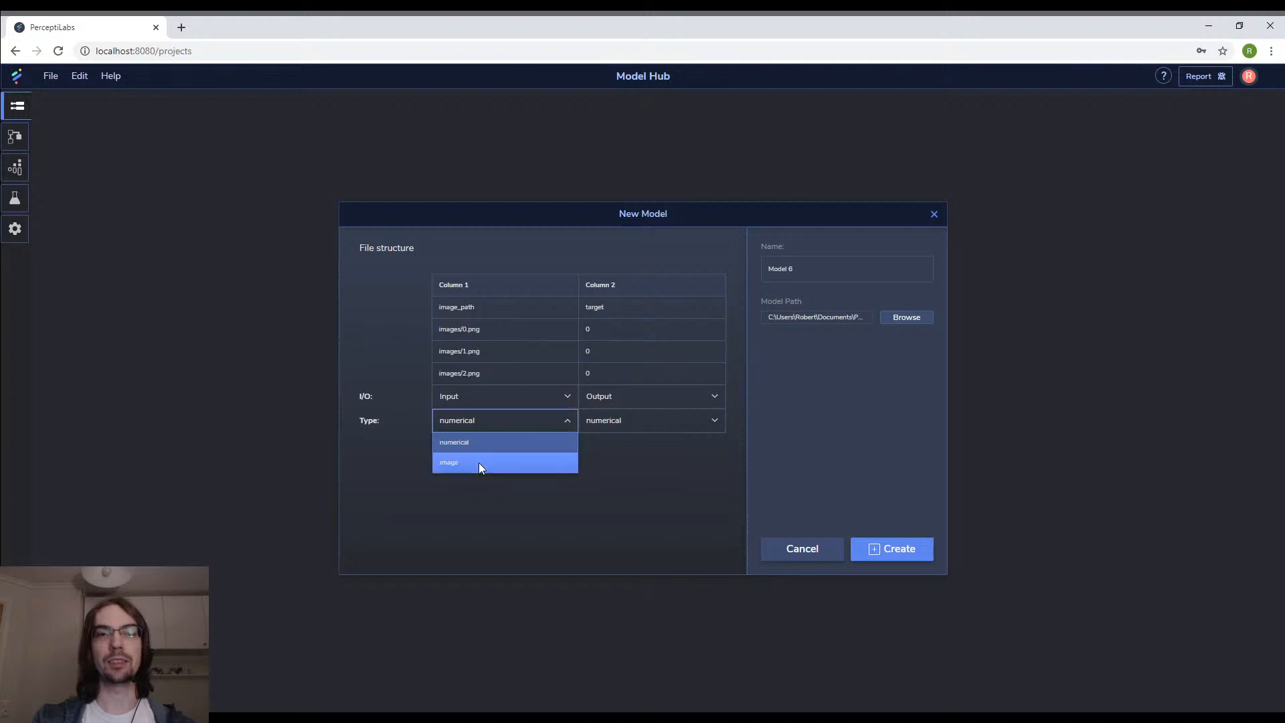
left_click(479, 463)
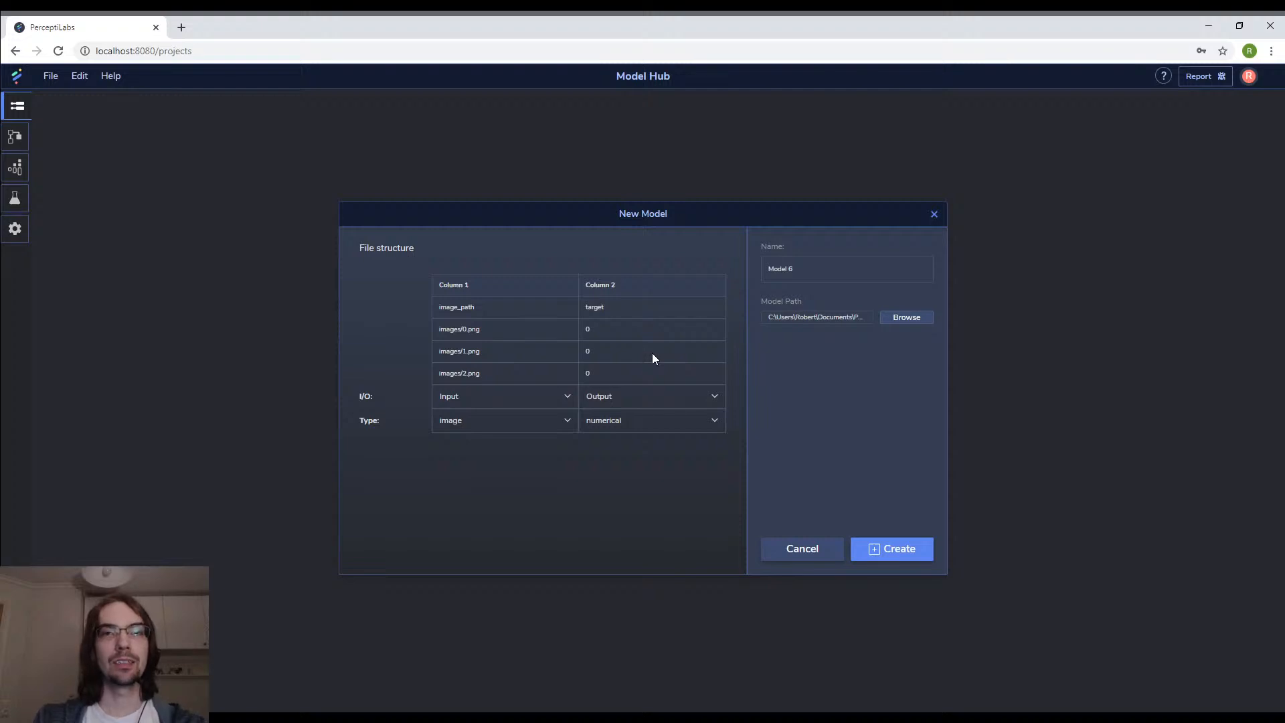
left_click(911, 551)
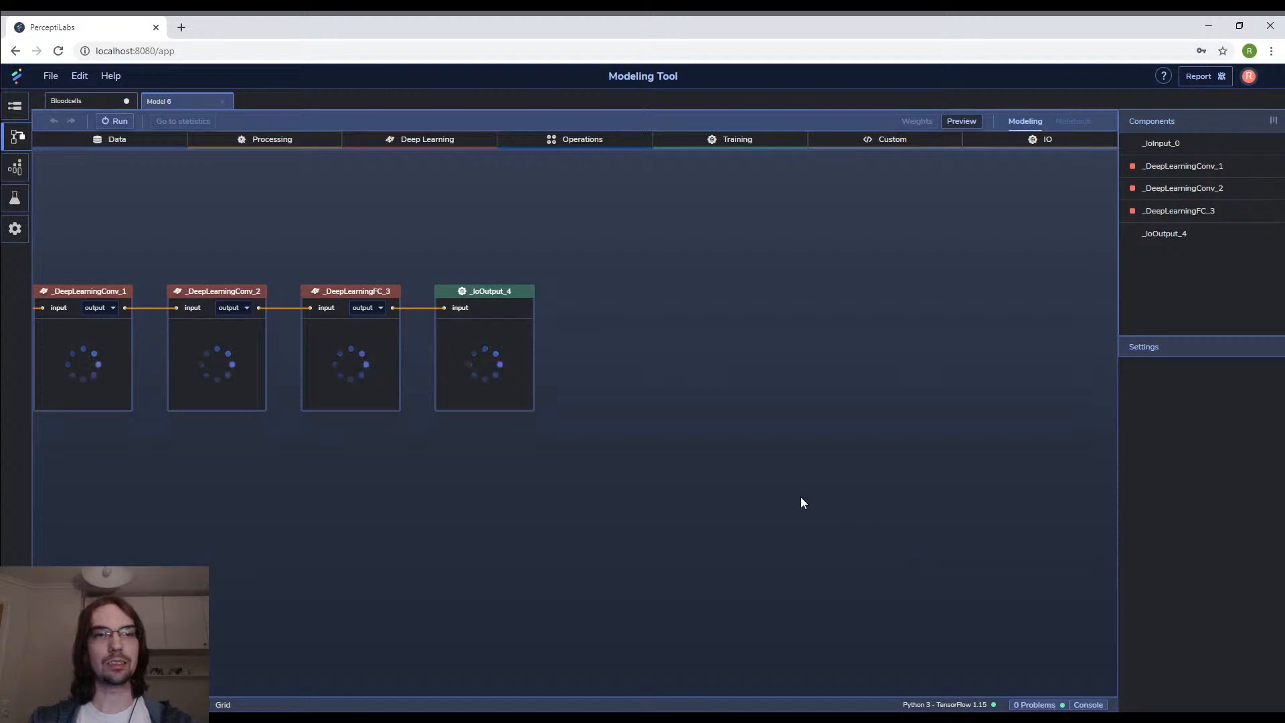
Step: Move all the network components together so the whole chain from input to output sits within the canvas
key("ctrl+a")
left_click_drag(508, 352, 715, 356)
left_click_drag(578, 477, 560, 478)
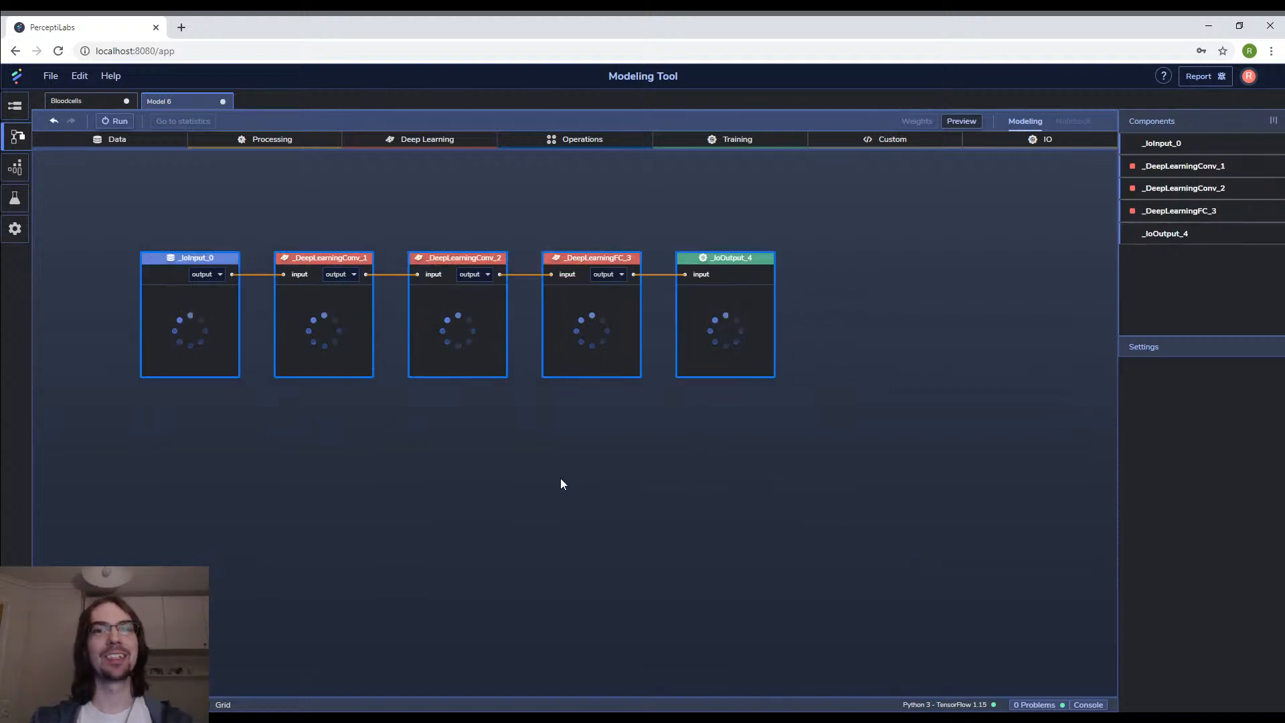
left_click(560, 478)
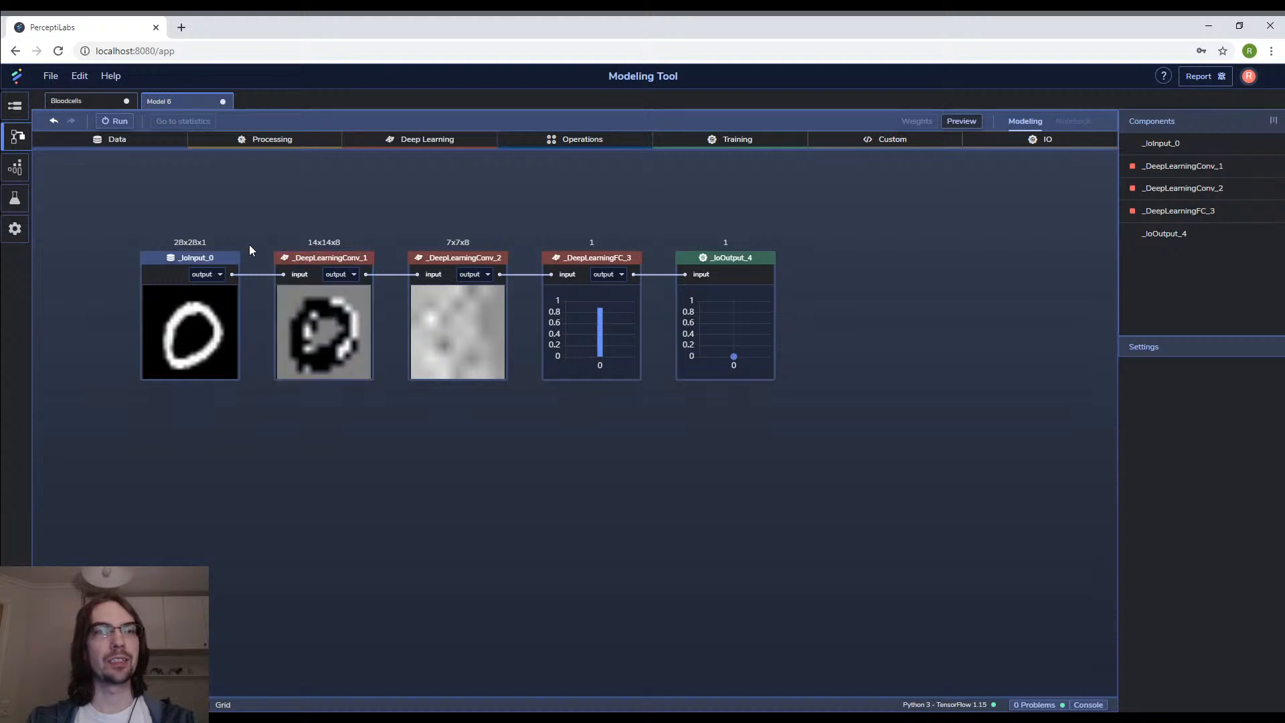
Step: Run the model's training, stop it partway, and return to the modeling workspace
left_click(115, 120)
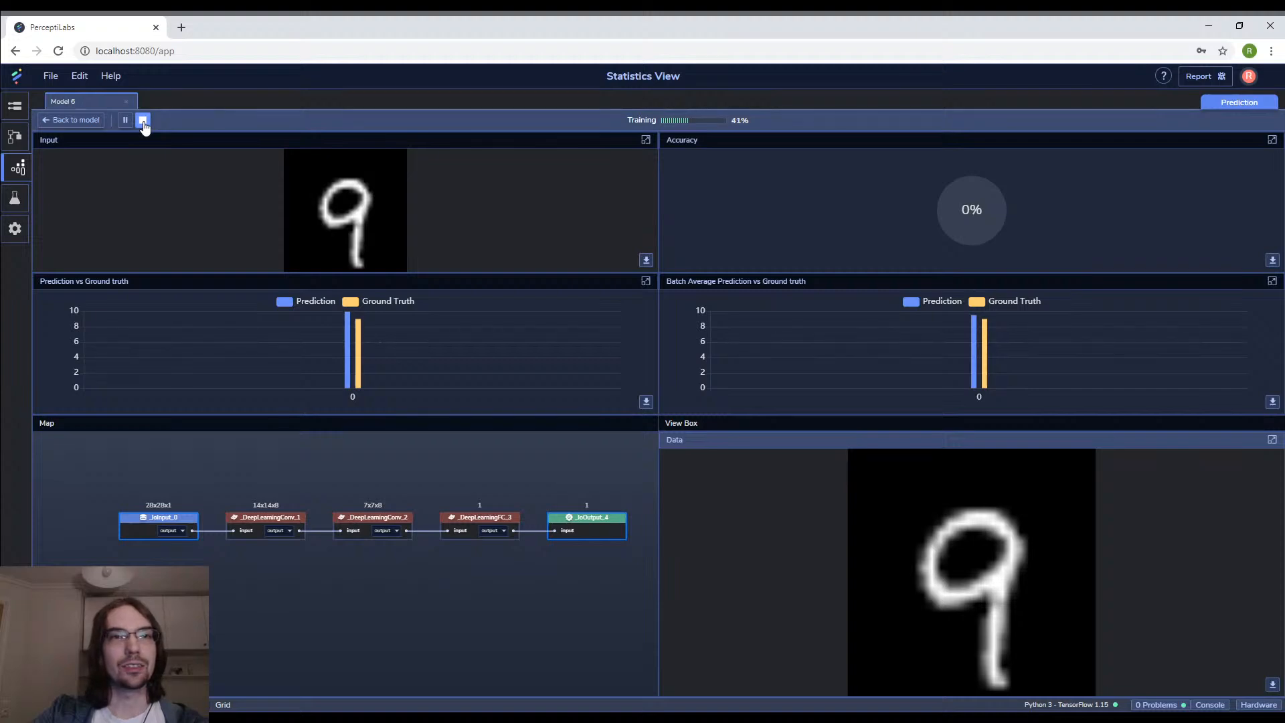
left_click(144, 121)
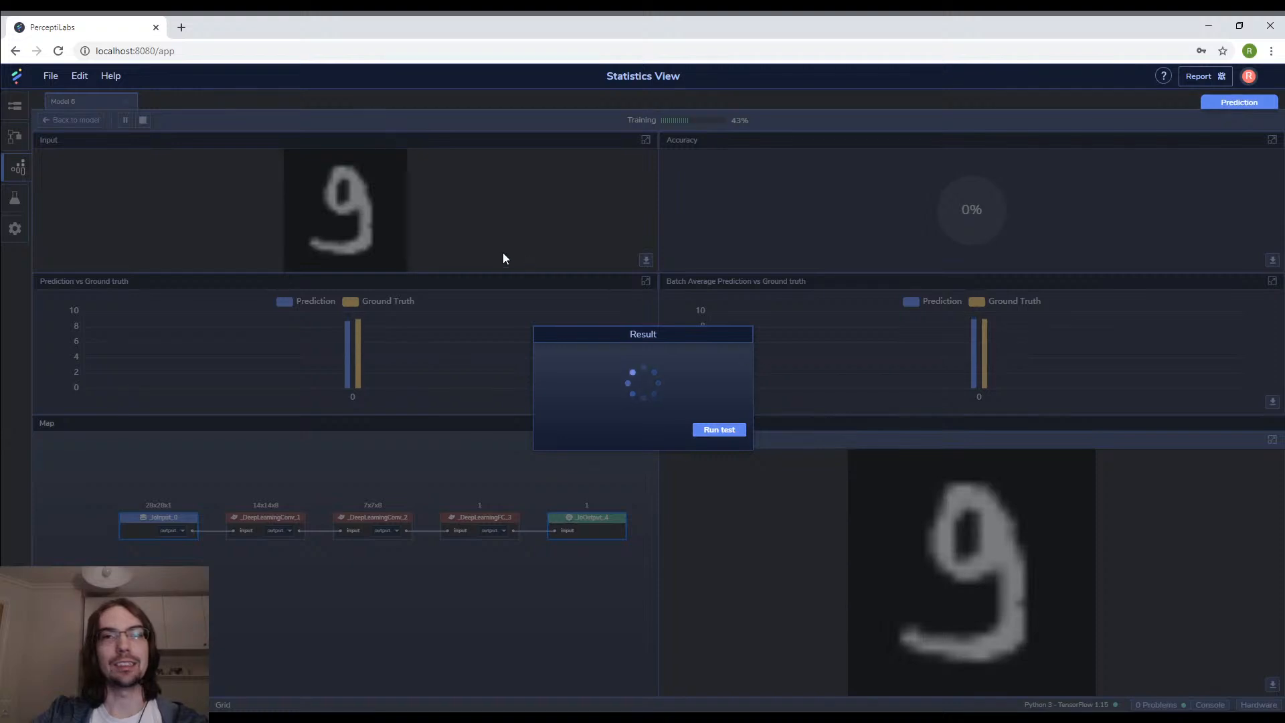
left_click(503, 255)
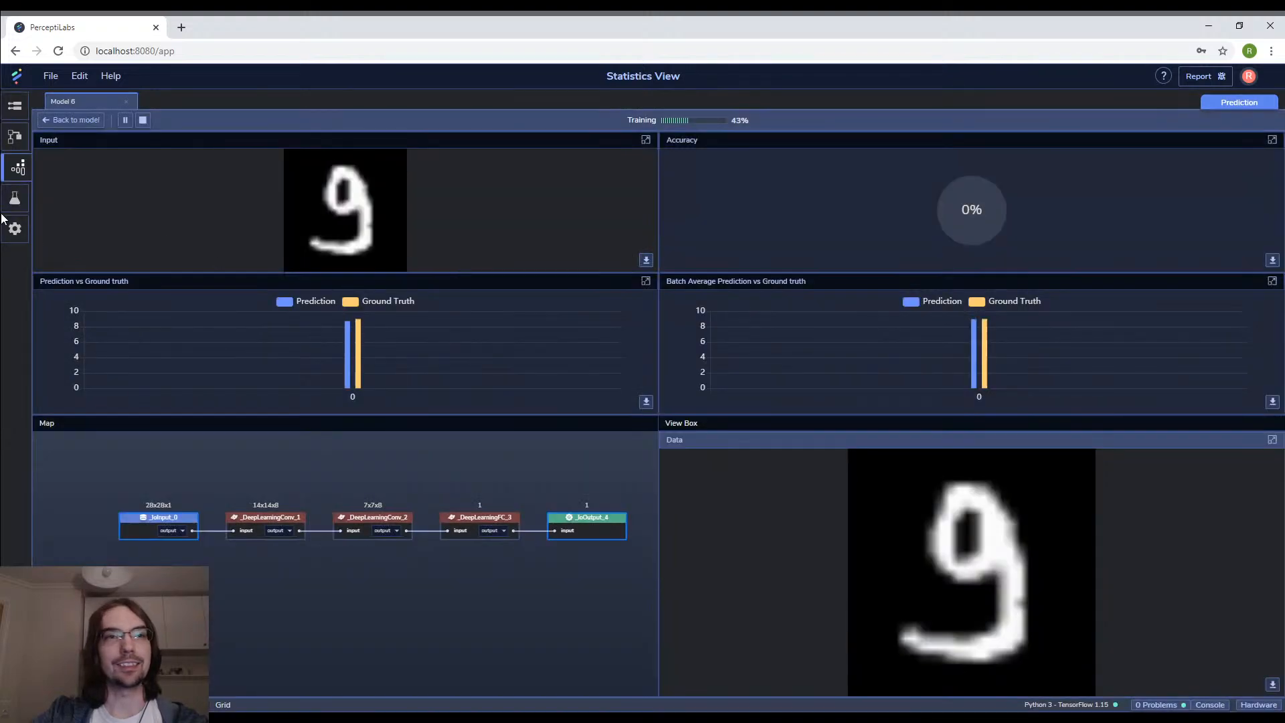
left_click(70, 121)
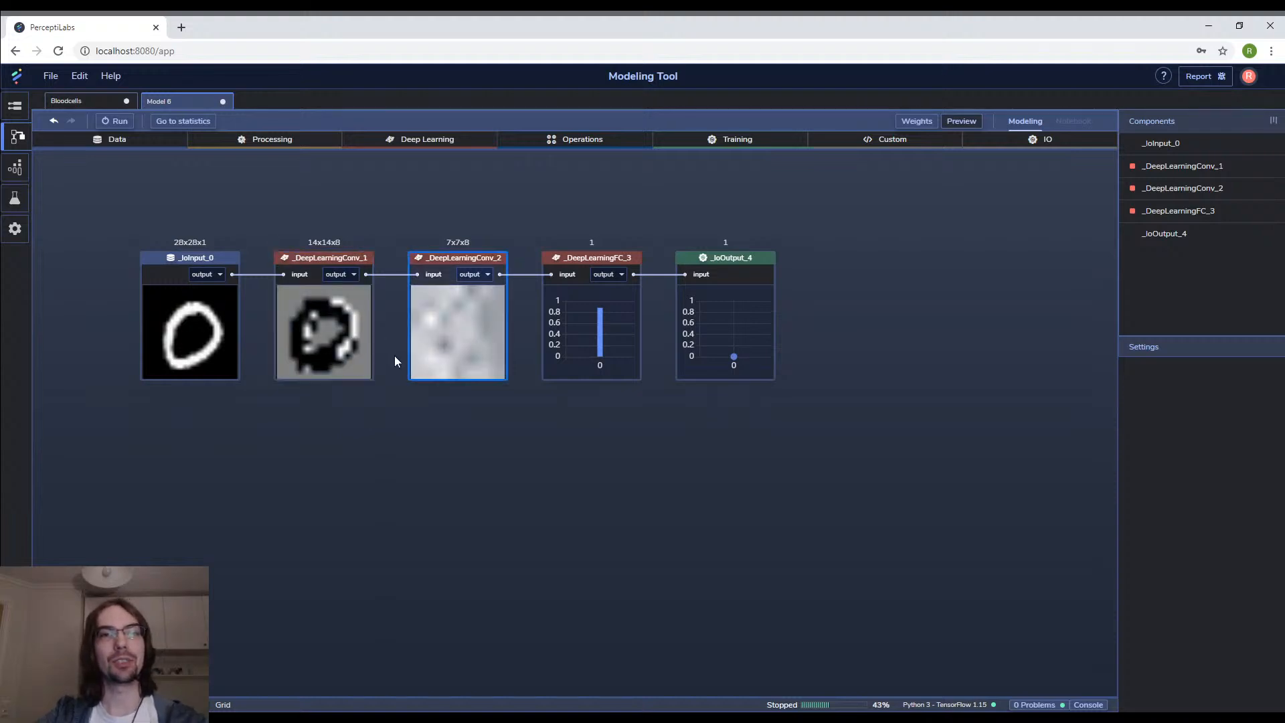
Step: Examine the first convolution component's settings and the output dimensions shown above each component
left_click(322, 348)
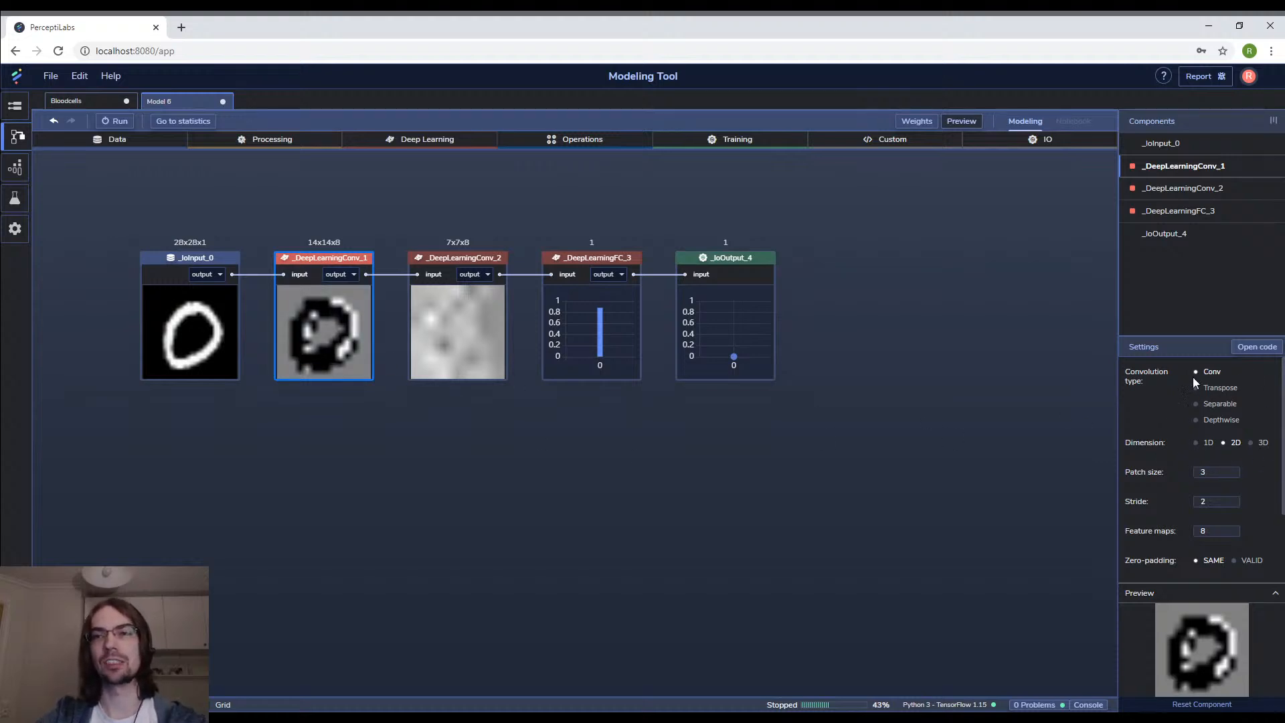
scroll(1198, 449, "down", 1)
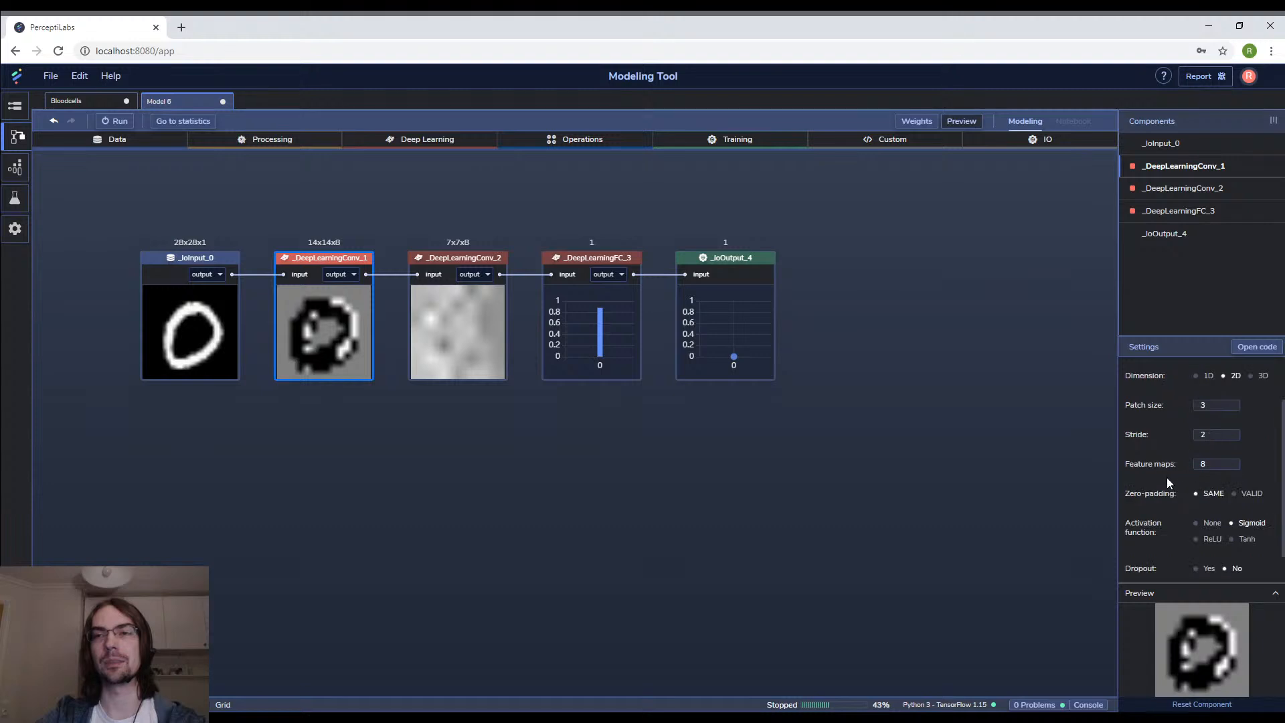
scroll(1167, 477, "down", 1)
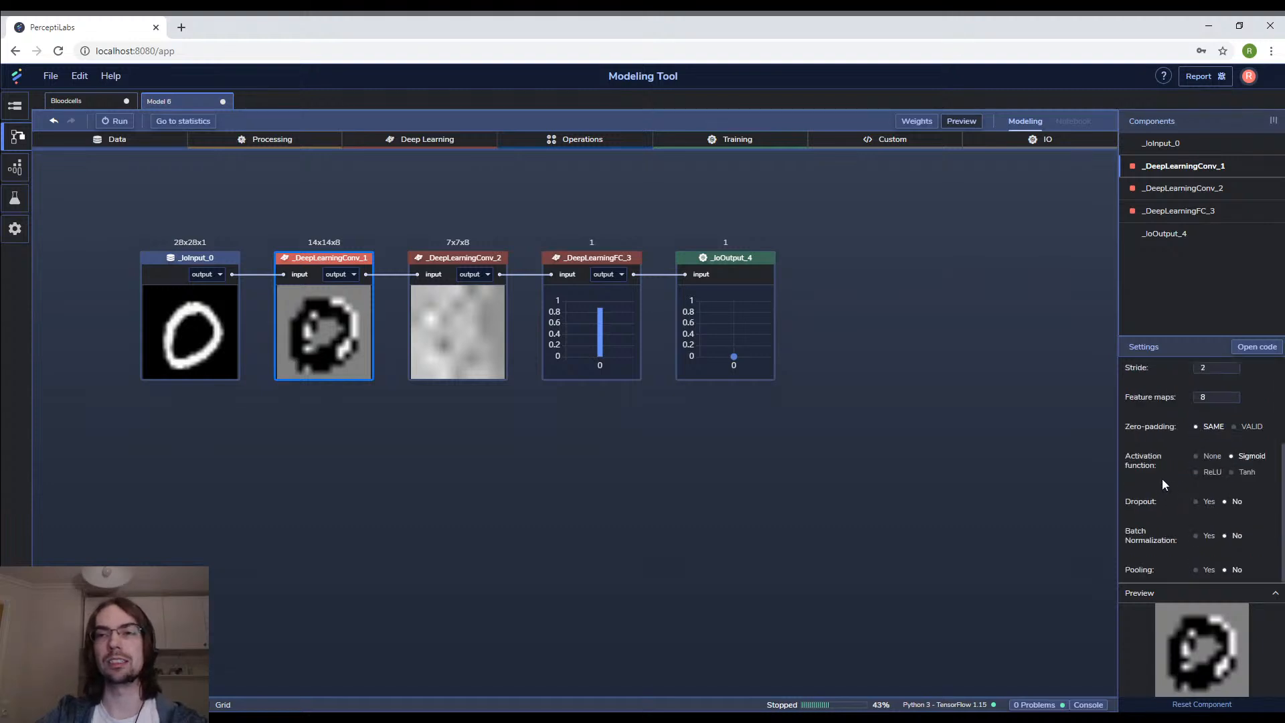
scroll(1158, 498, "down", 1)
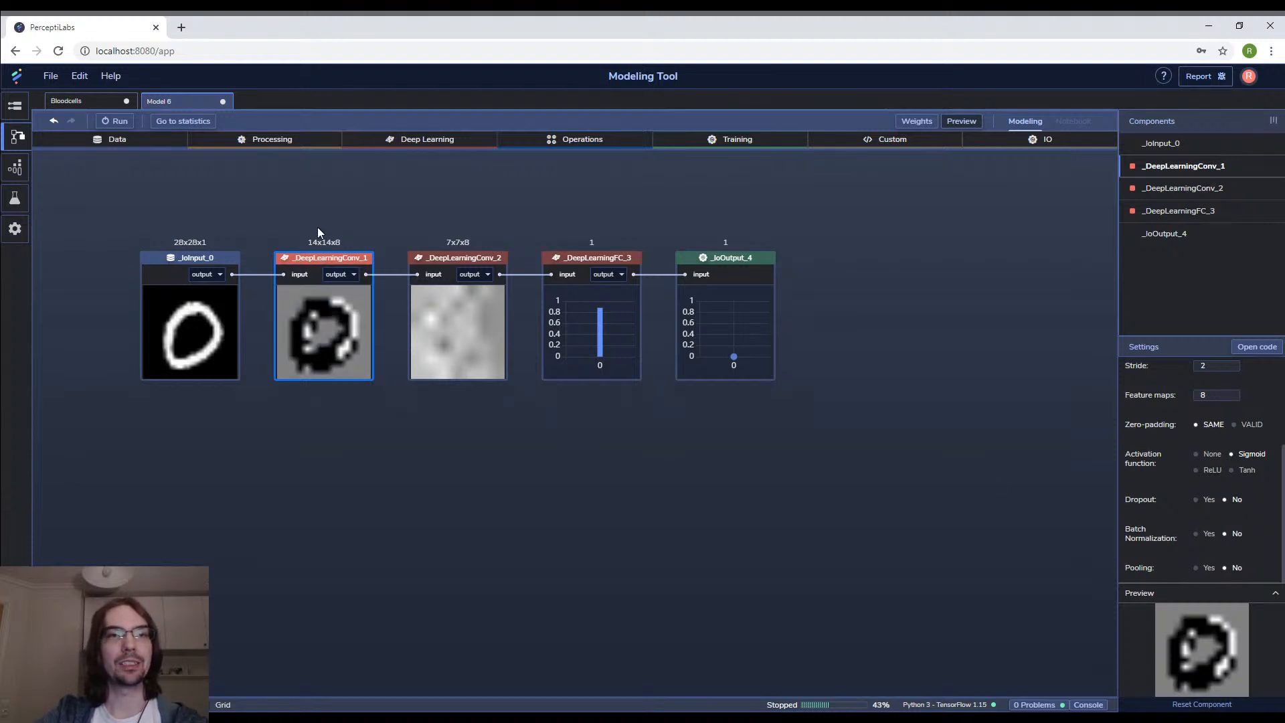
left_click(341, 245)
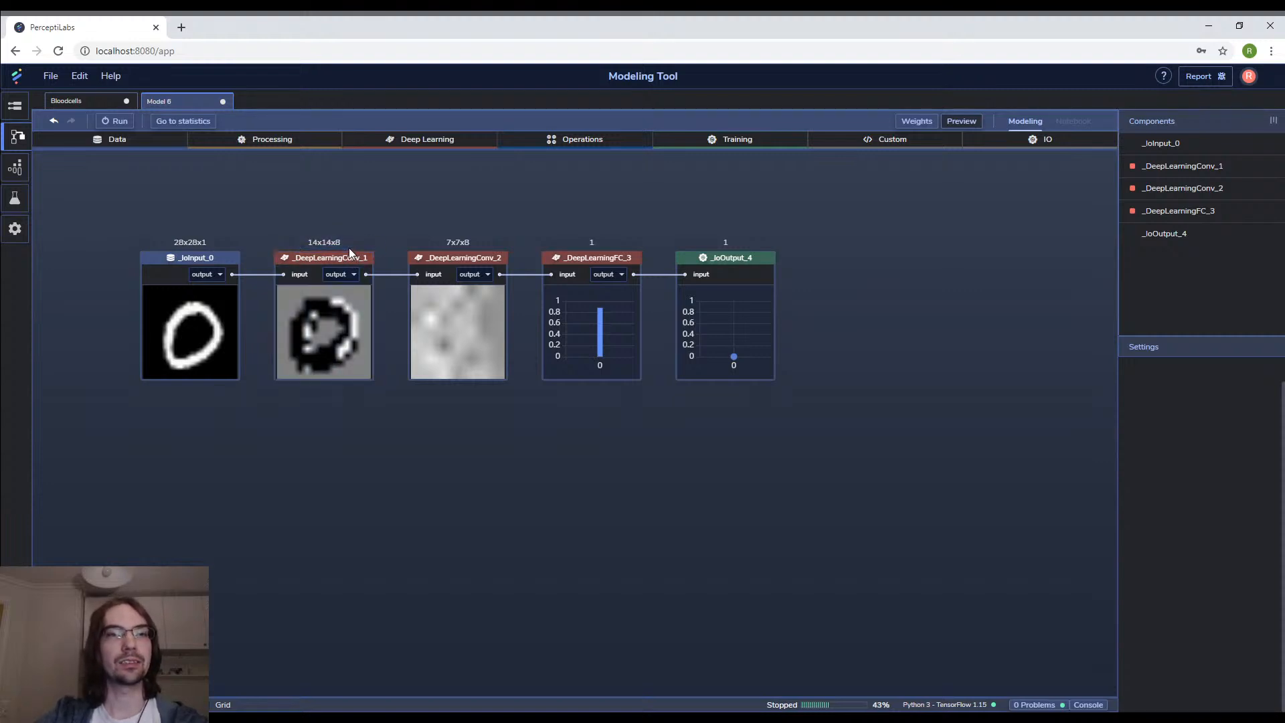
left_click_drag(165, 234, 756, 251)
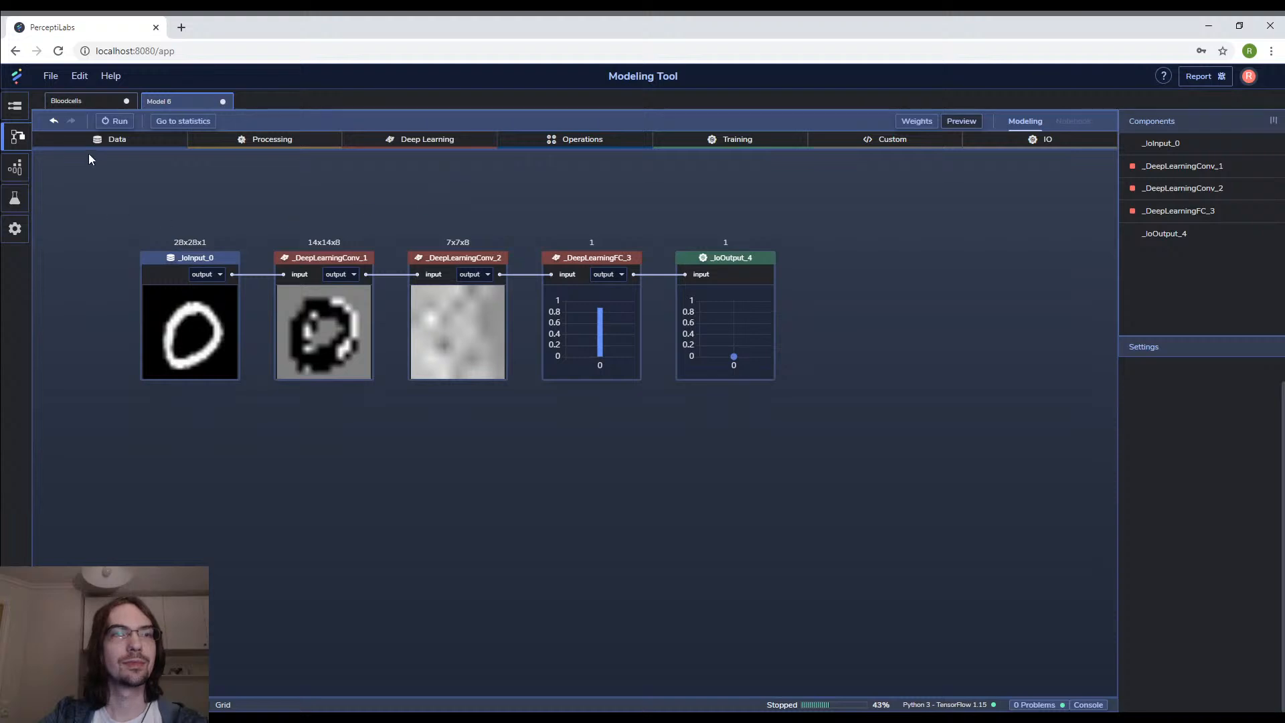
Step: Start another new model and browse for its data in the PereptiLabsPlatform folder under Documents/Perceptilabs
left_click(50, 75)
left_click(59, 100)
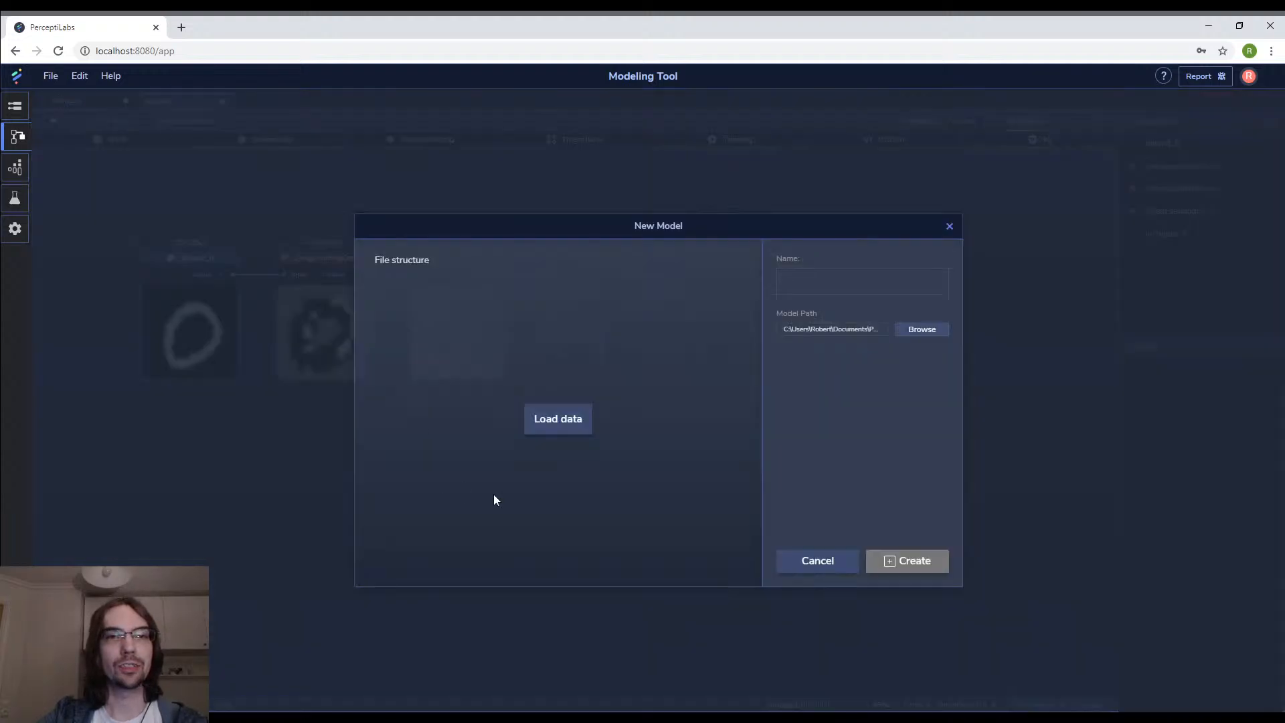
left_click(560, 423)
left_click(696, 334)
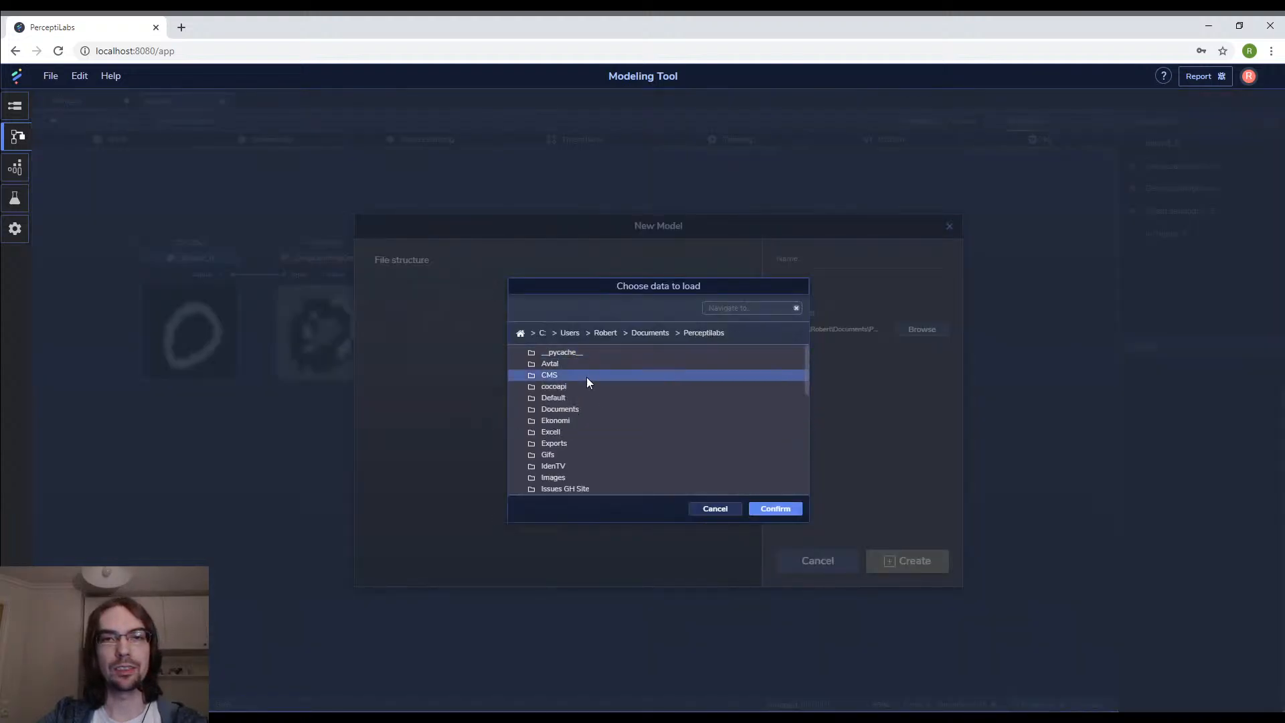
scroll(586, 402, "down", 5)
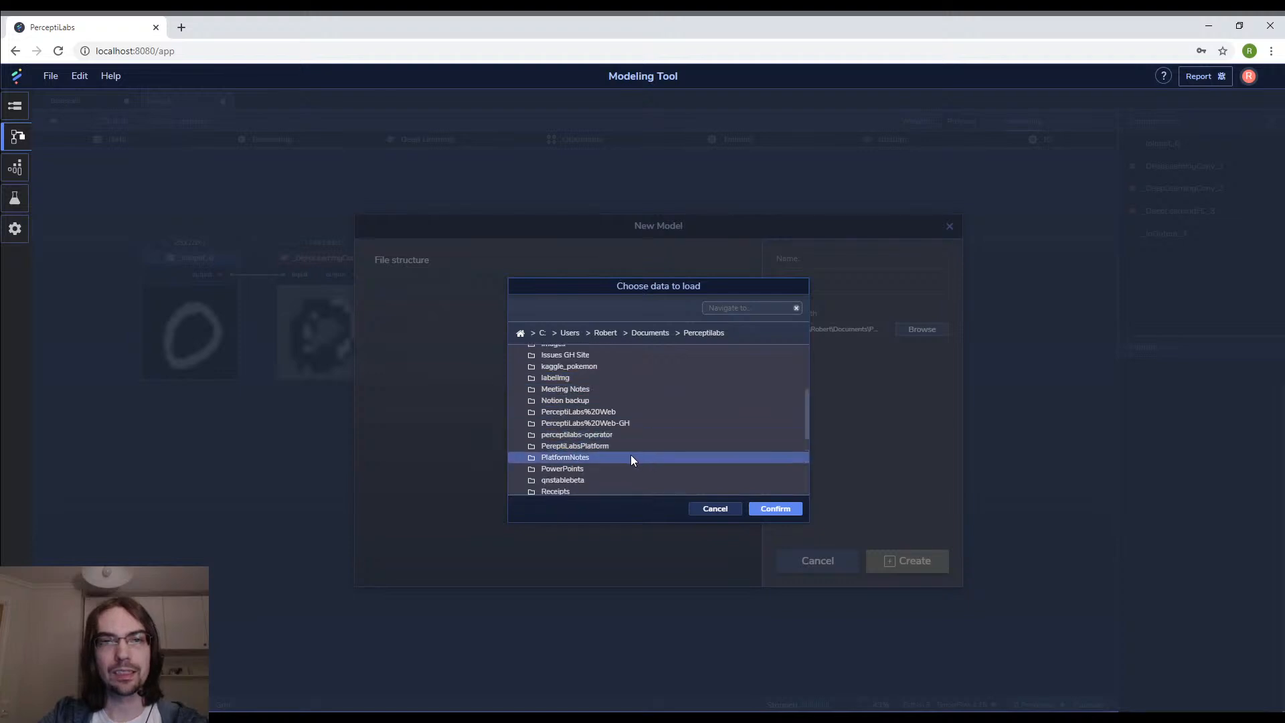
double_click(616, 446)
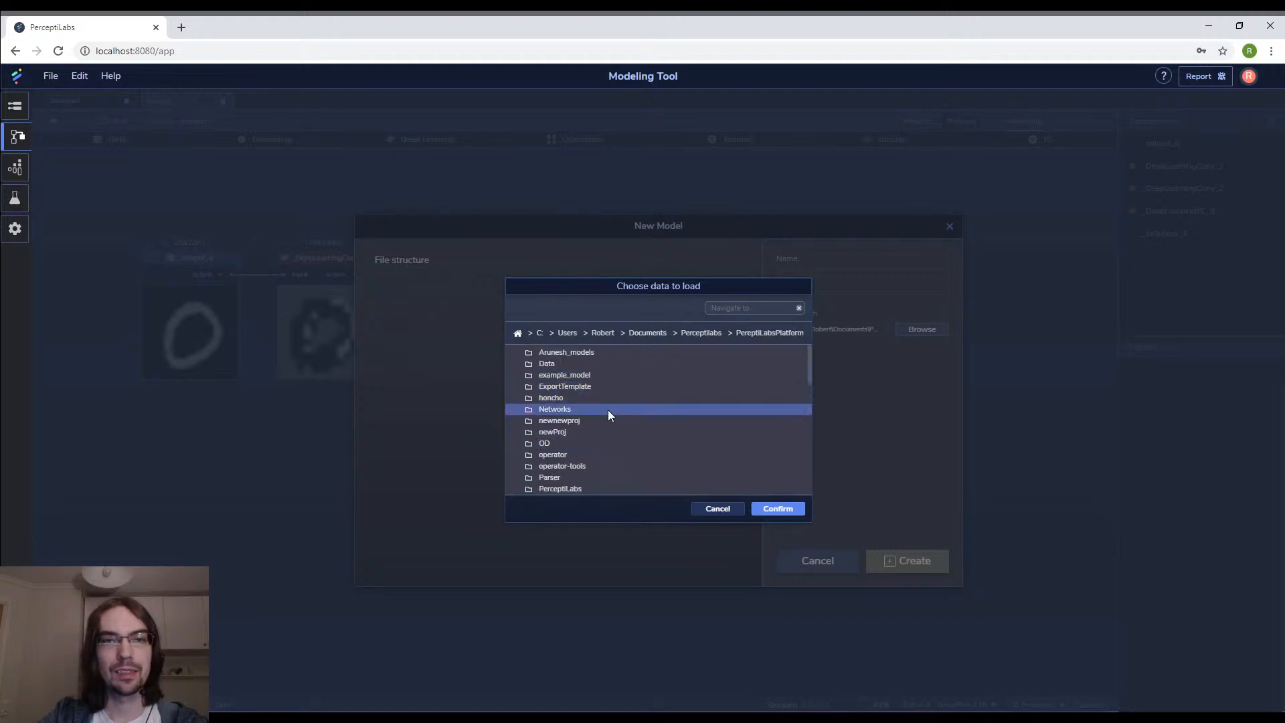
scroll(609, 415, "down", 1)
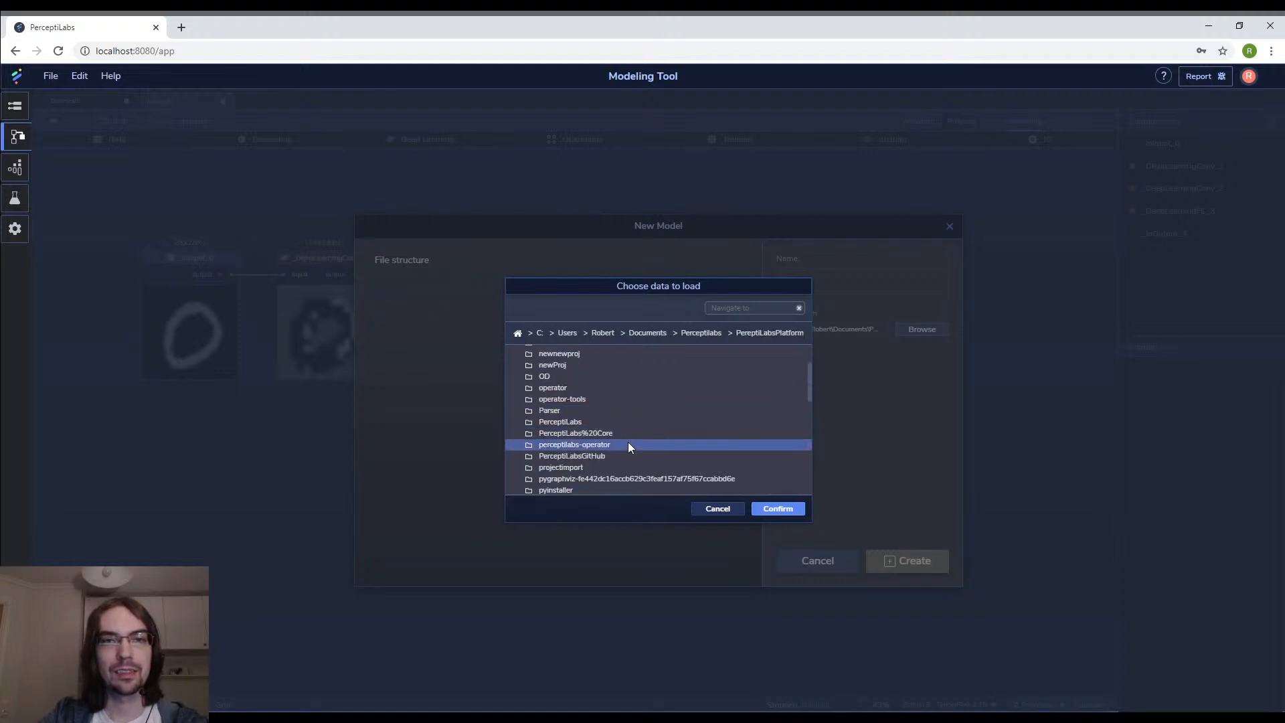
double_click(597, 422)
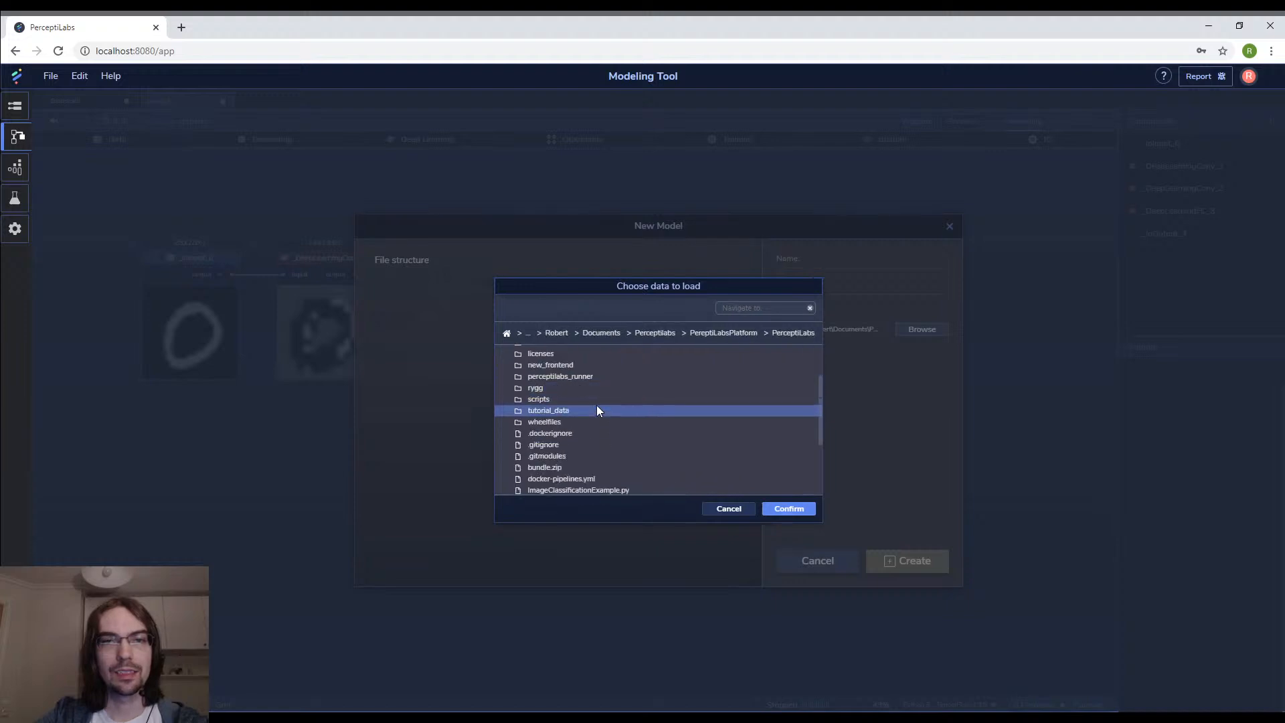
scroll(598, 407, "down", 2)
scroll(599, 418, "up", 3)
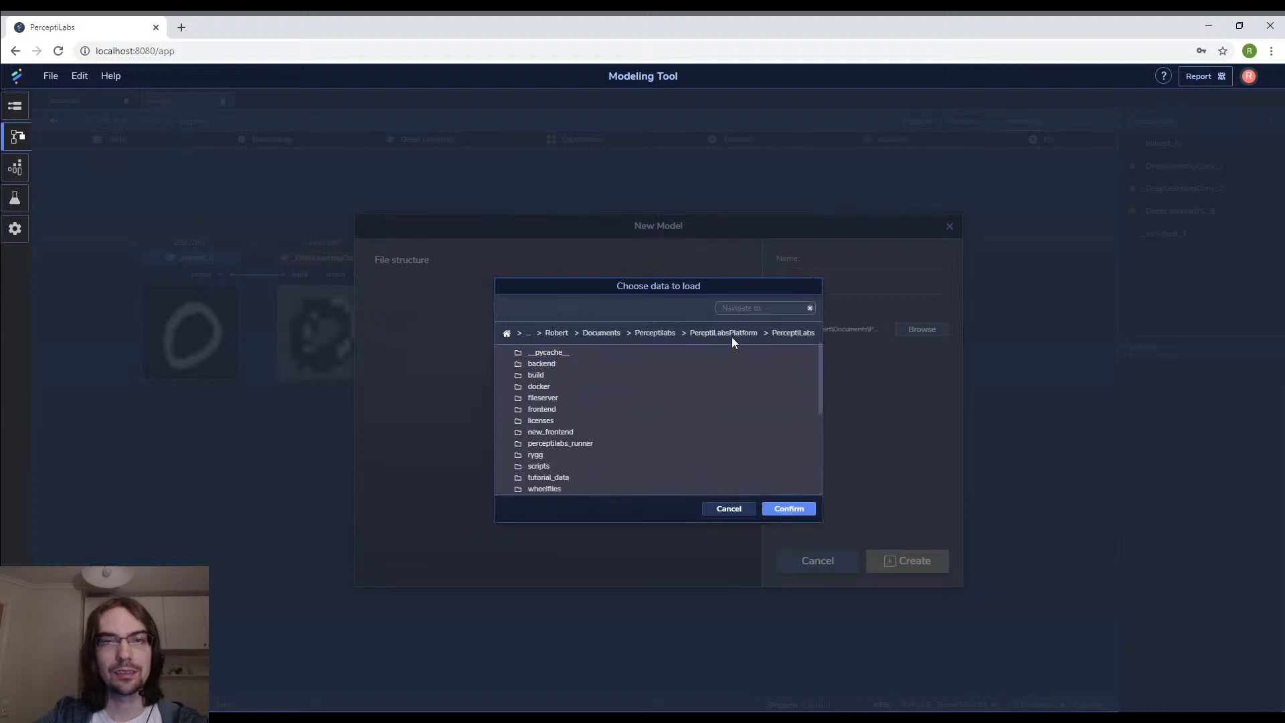
left_click(723, 333)
Step: Load data.csv from the Data folder as the new model's dataset
double_click(574, 364)
scroll(649, 385, "down", 3)
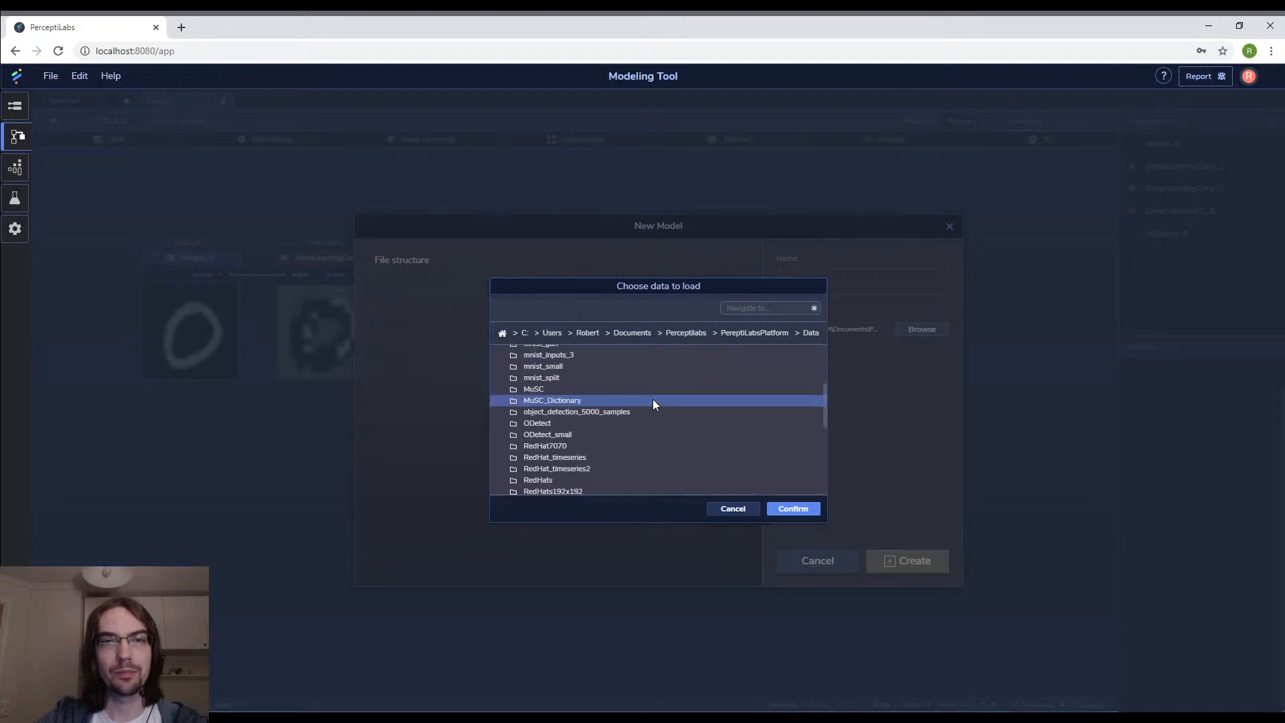
scroll(653, 399, "down", 5)
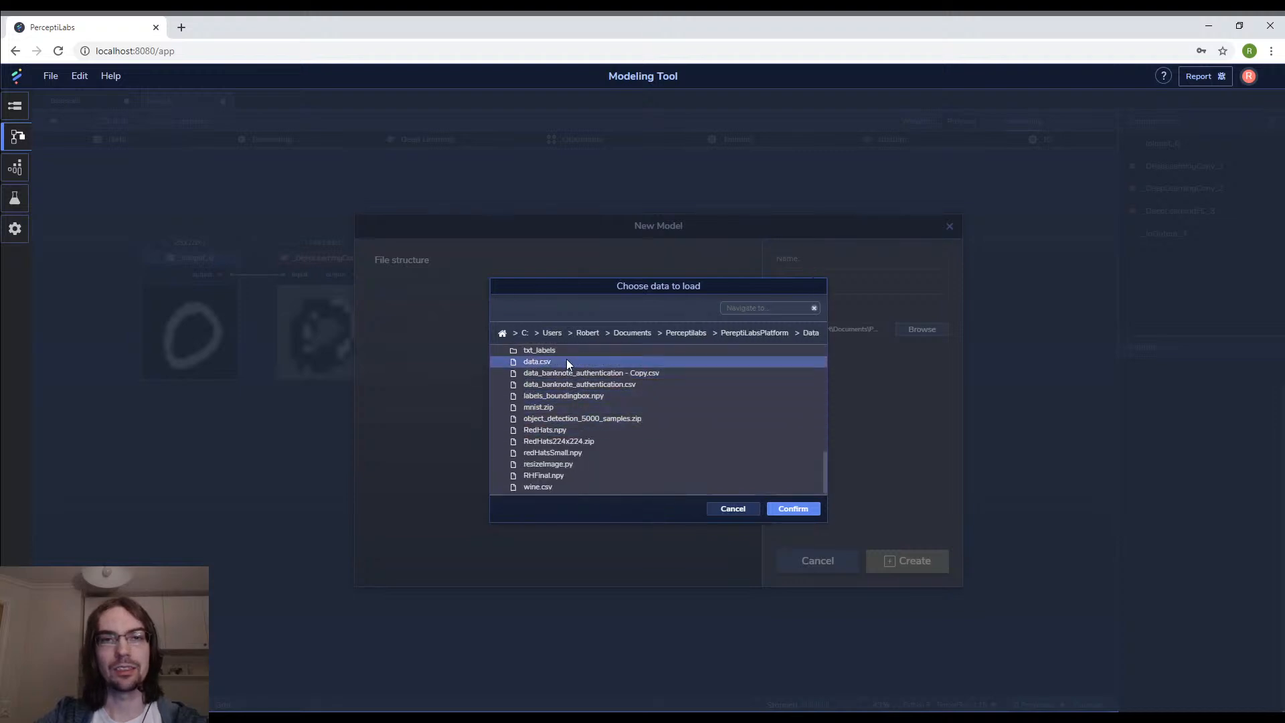
left_click(566, 361)
left_click(793, 509)
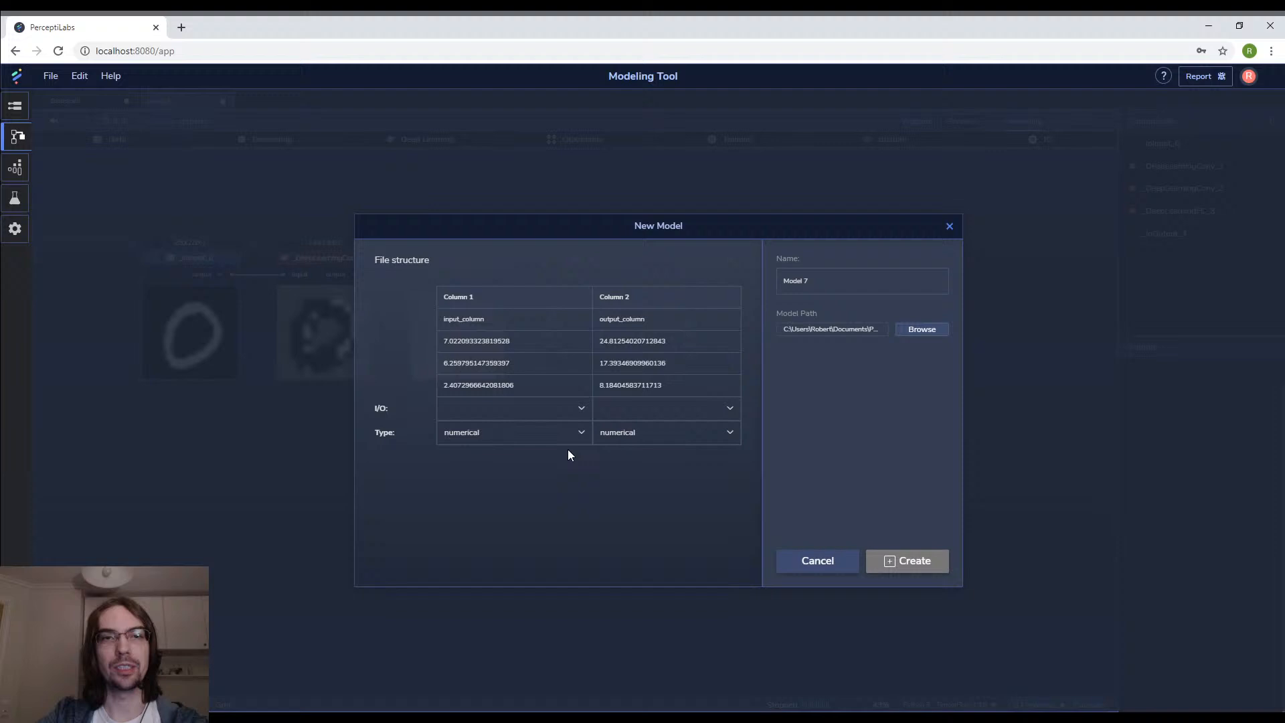
Step: Assign input_column as the input and output_column as the output, keeping both numerical, and create the model
left_click(491, 406)
left_click(485, 430)
left_click(645, 405)
left_click(645, 451)
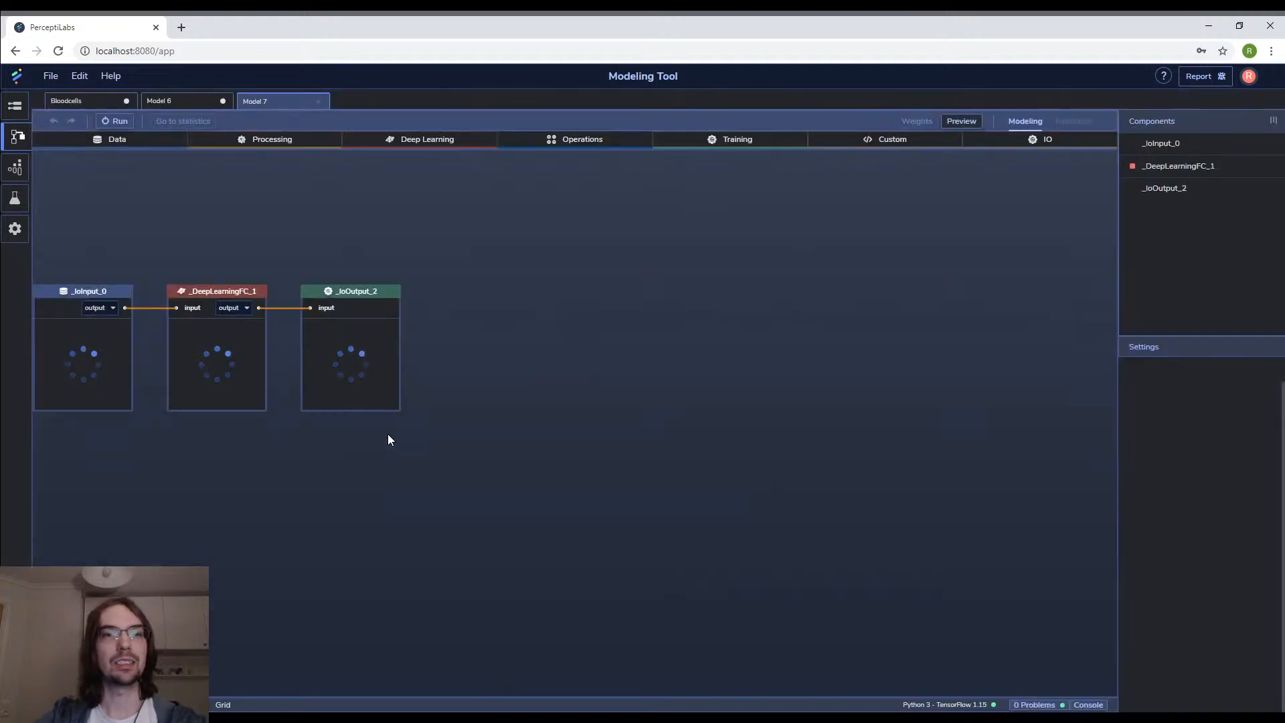
Step: Select all three components of the new model and move them together away from the canvas edge, then deselect them
left_click_drag(78, 281, 381, 408)
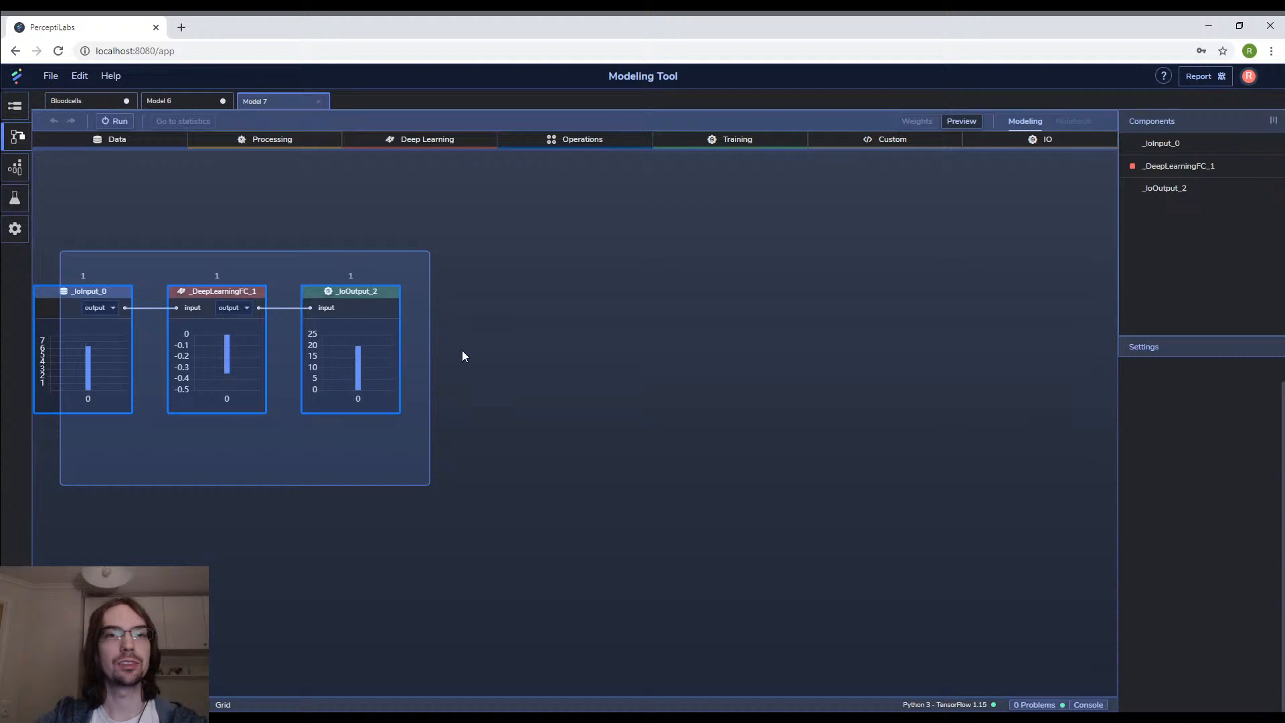
left_click_drag(462, 351, 507, 351)
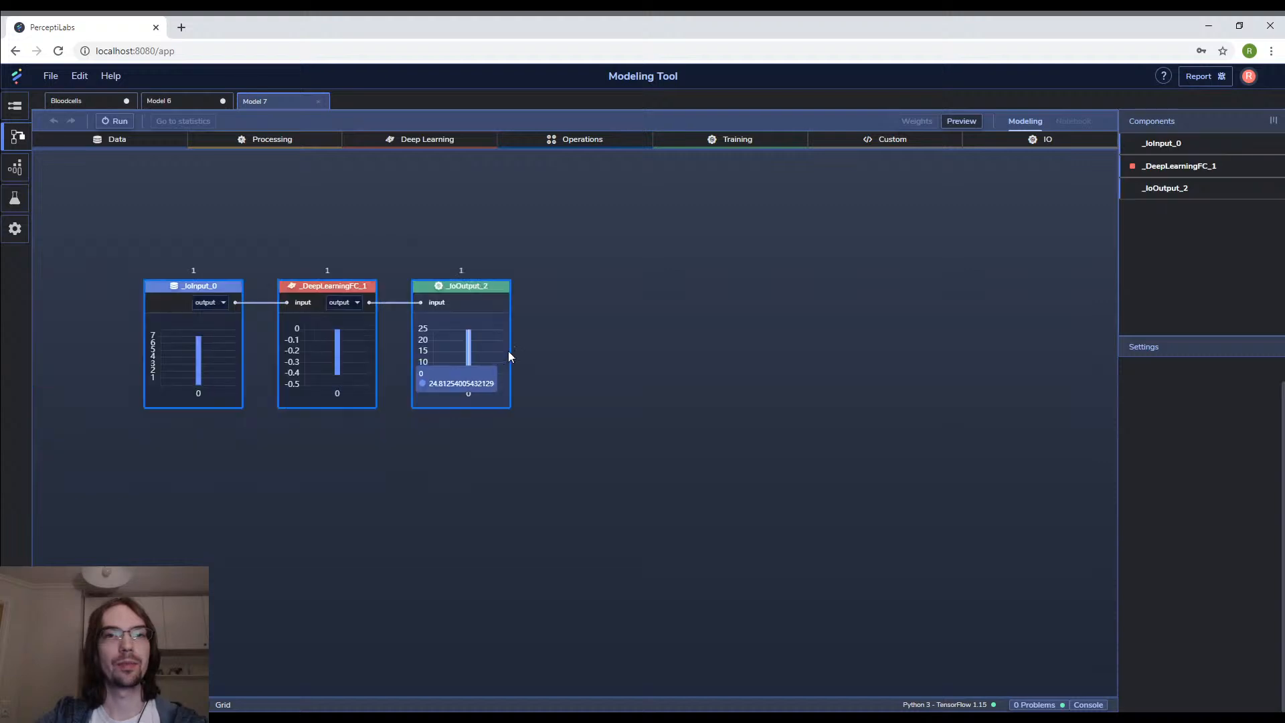
left_click(604, 361)
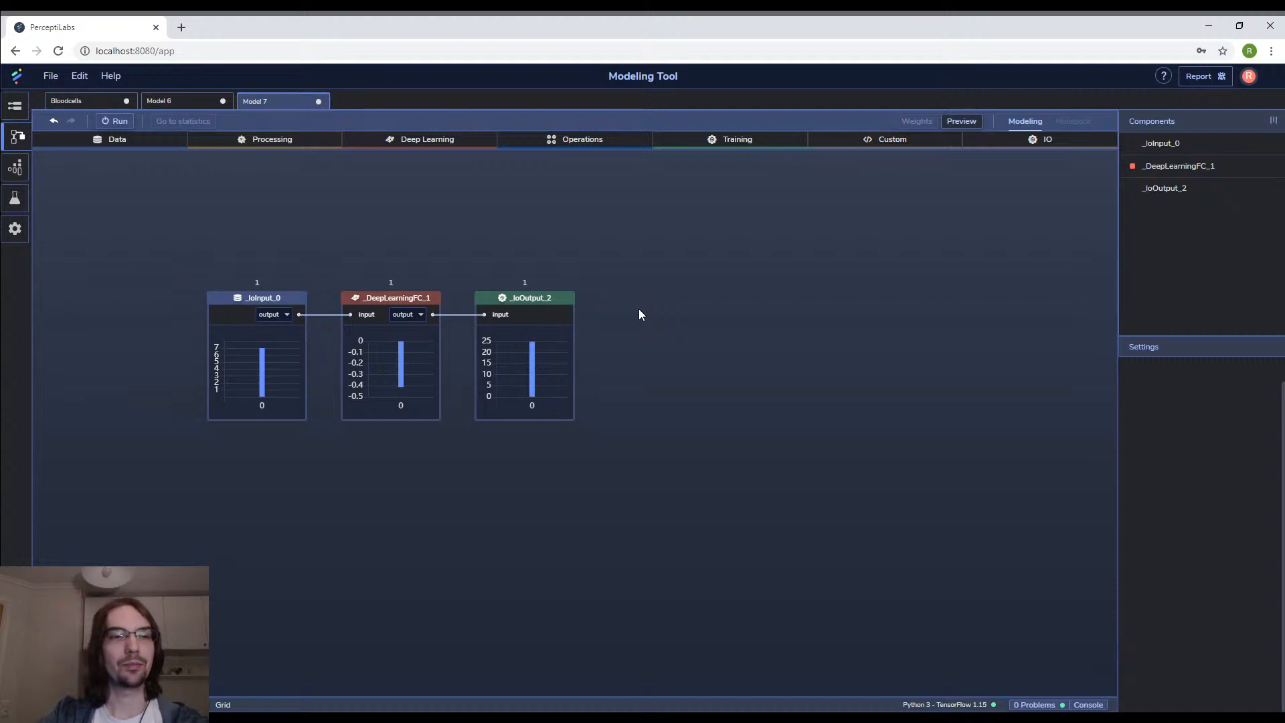
left_click(394, 325)
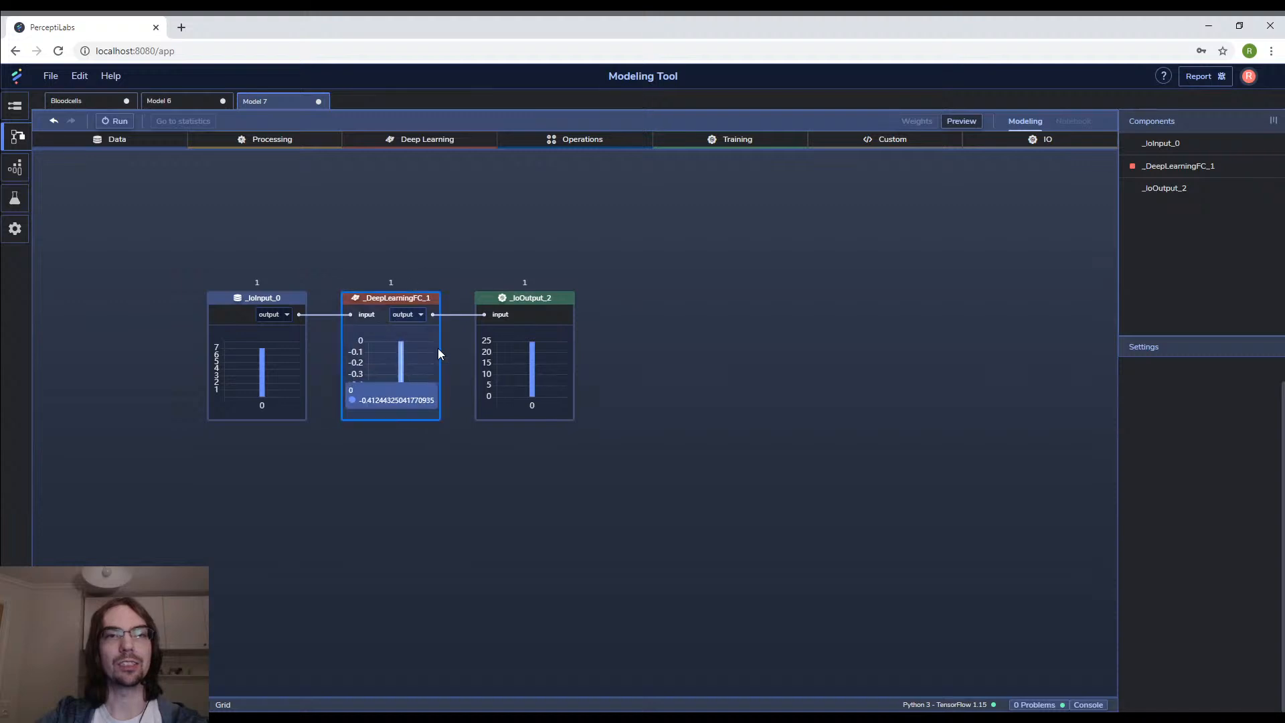
left_click(448, 365)
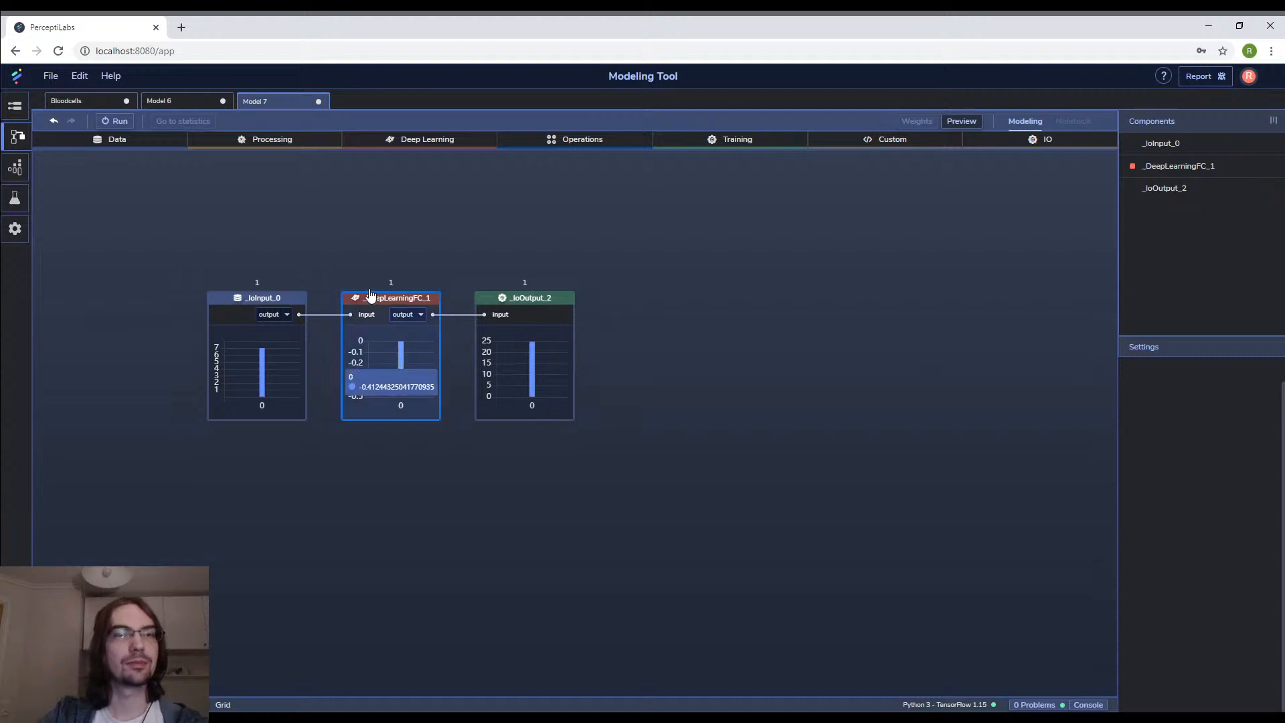
Step: Switch to Model 6 and move the first convolution component below the row of other components, leaving it deselected
left_click(191, 105)
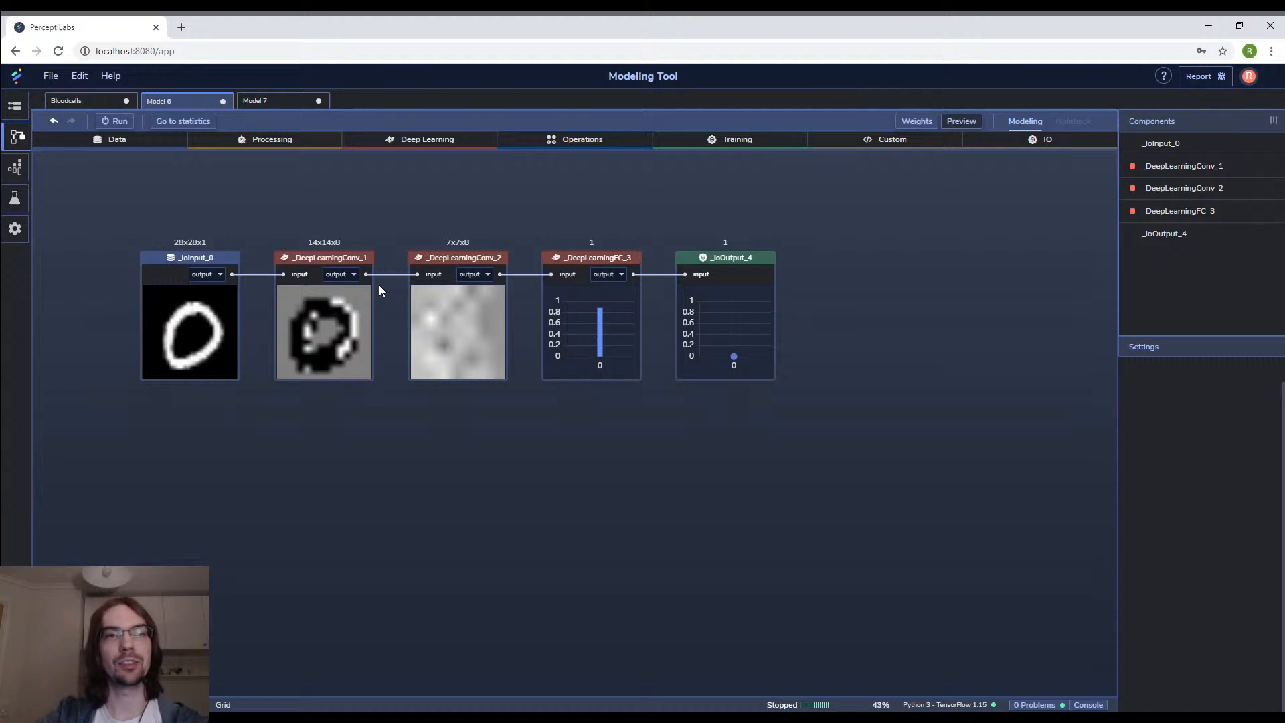
left_click_drag(365, 325, 366, 435)
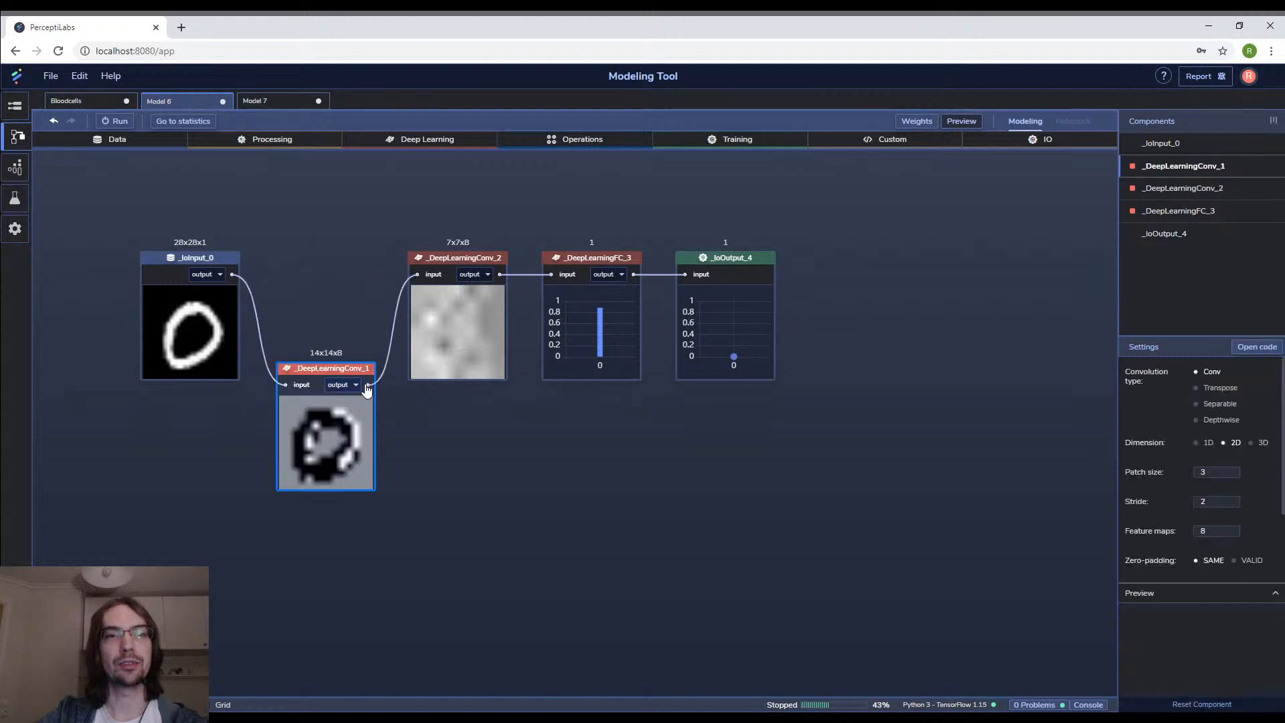
left_click_drag(368, 380, 501, 524)
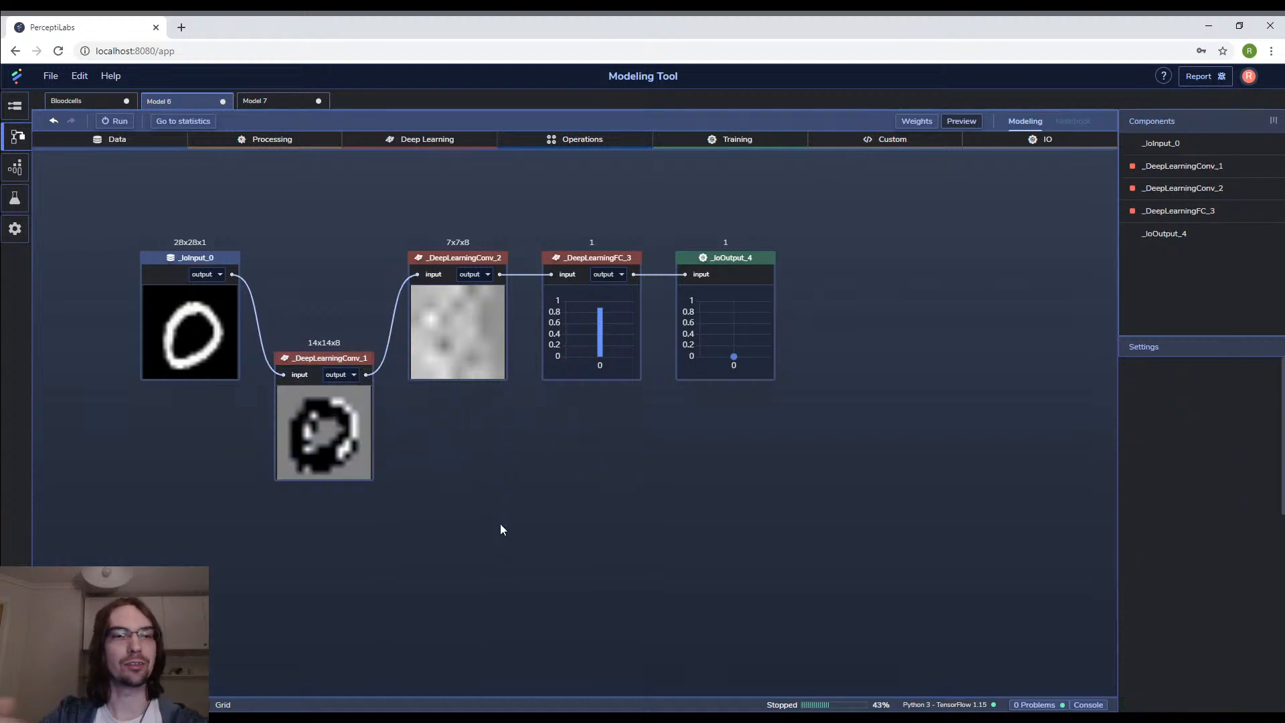